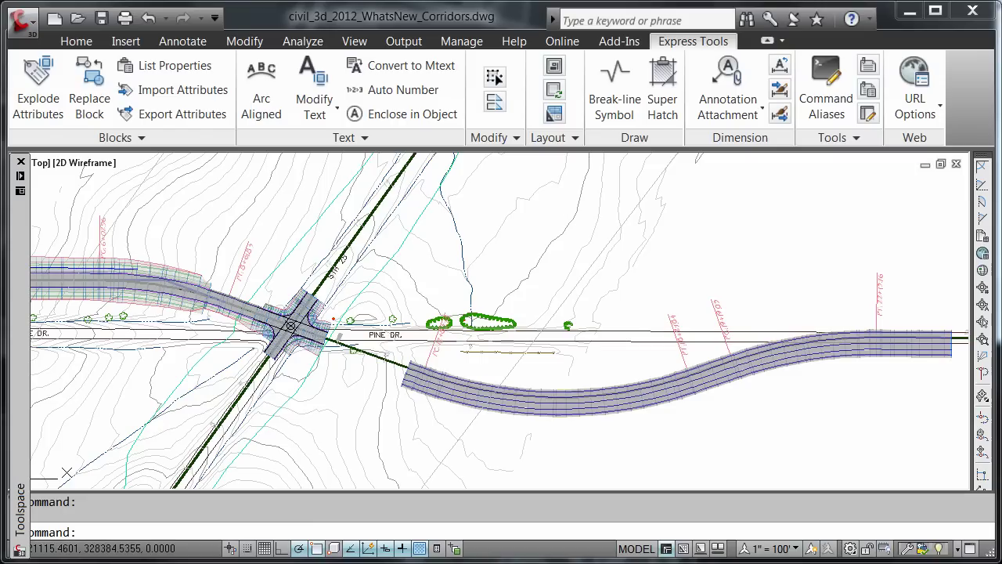
Step: Window-select the road corridor in the plan drawing to show its Road Corridor ribbon tab
{"action": "left_click", "coordinate": [613, 412]}
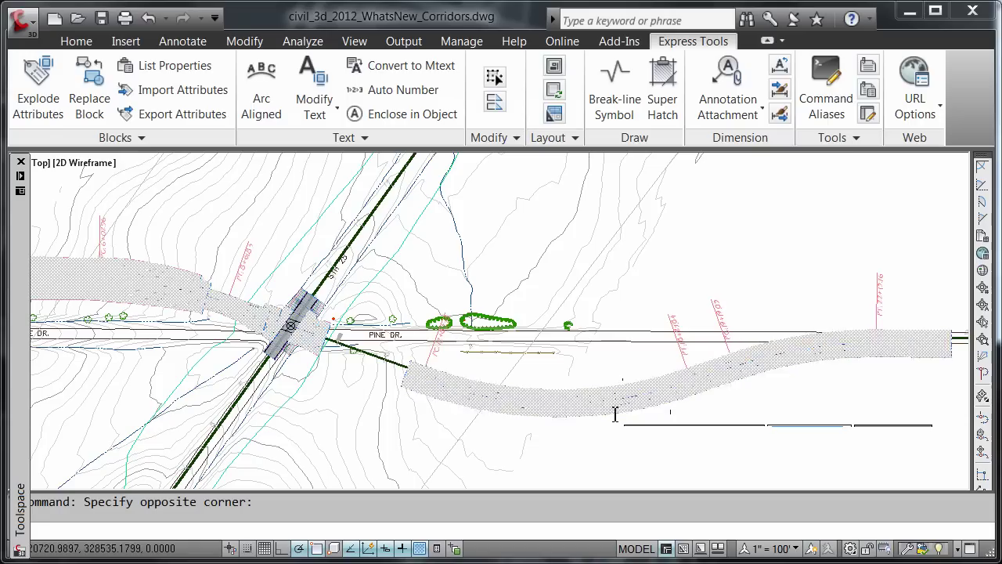
{"action": "left_click", "coordinate": [614, 384]}
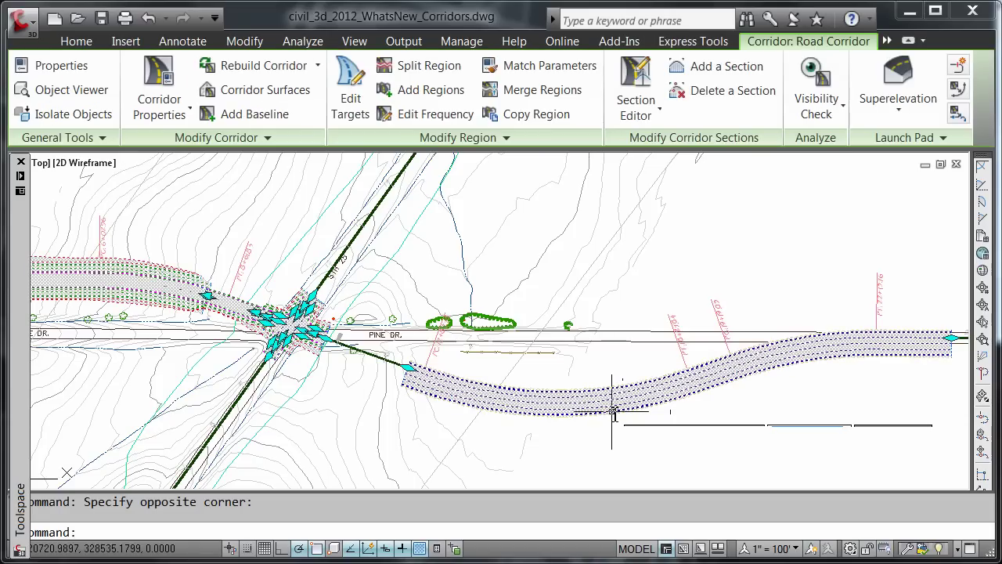
Step: Open the corridor in the Section Editor on the BL - Pine Drive baseline at station 4+00.00'
{"action": "left_click", "coordinate": [631, 88]}
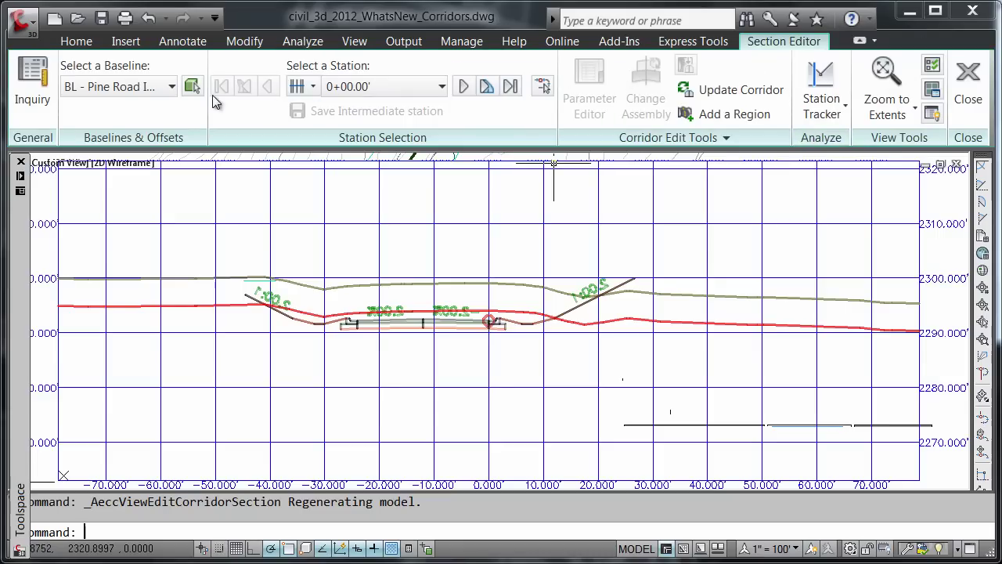
{"action": "left_click", "coordinate": [170, 88]}
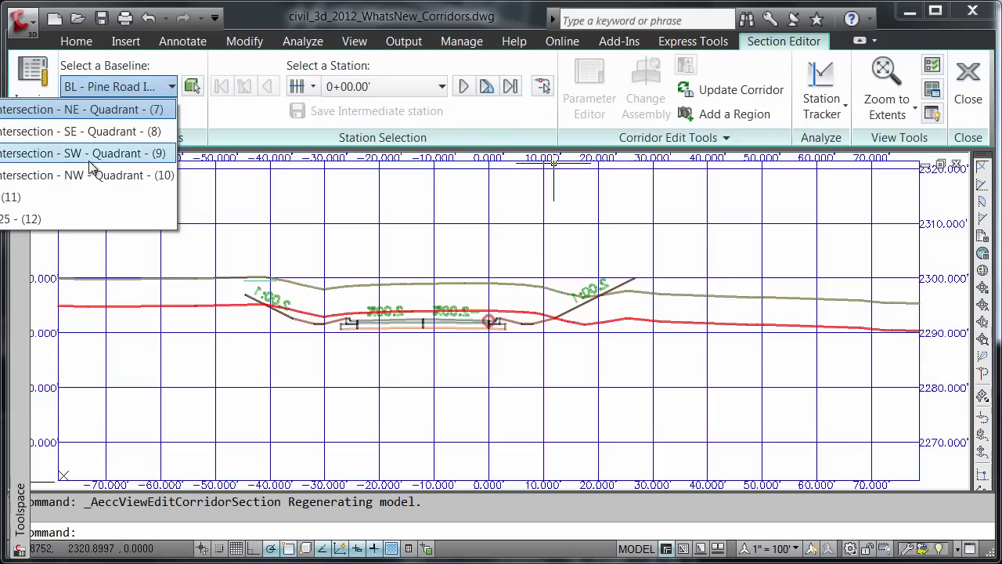
{"action": "left_click", "coordinate": [43, 198]}
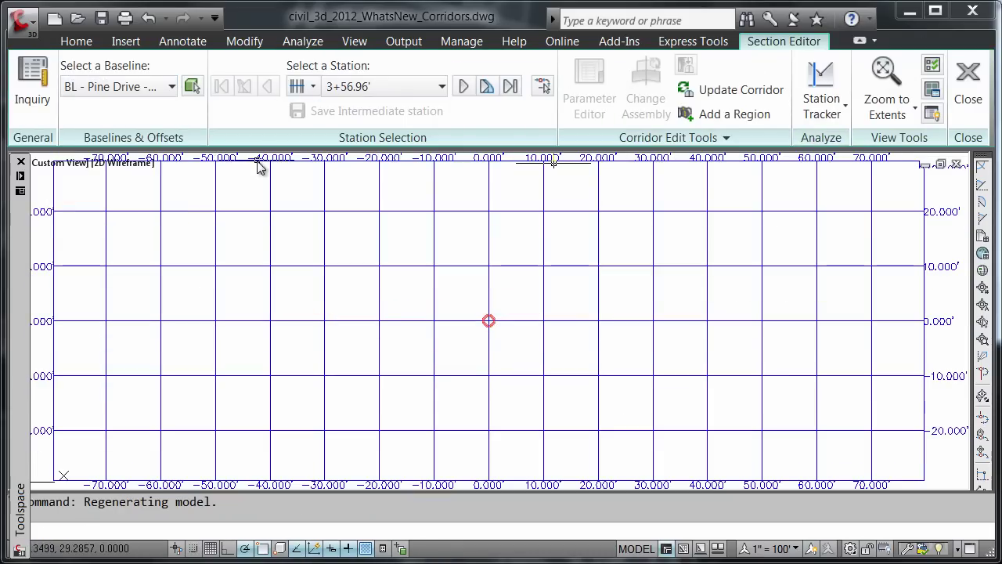
{"action": "left_click", "coordinate": [438, 91]}
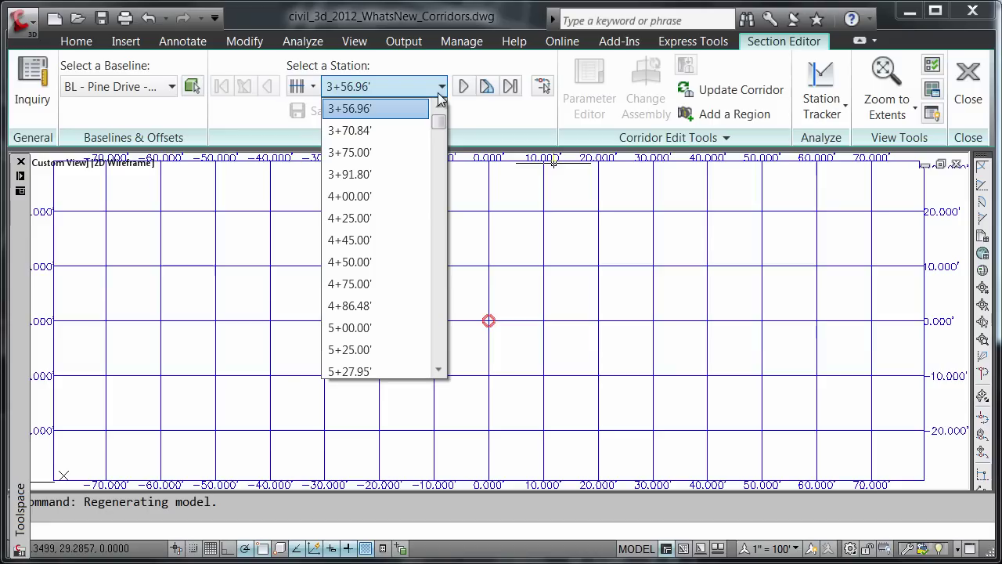
{"action": "left_click", "coordinate": [390, 196]}
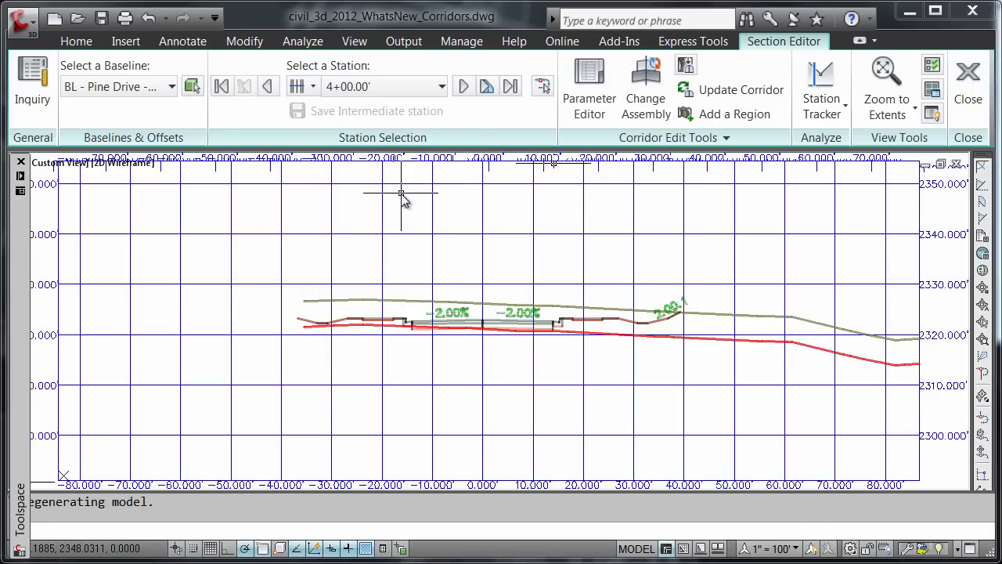
Step: Set viewports 1, 2 and 3 to Section, Plan and Profile, and turn the configuration on
{"action": "left_click", "coordinate": [931, 91]}
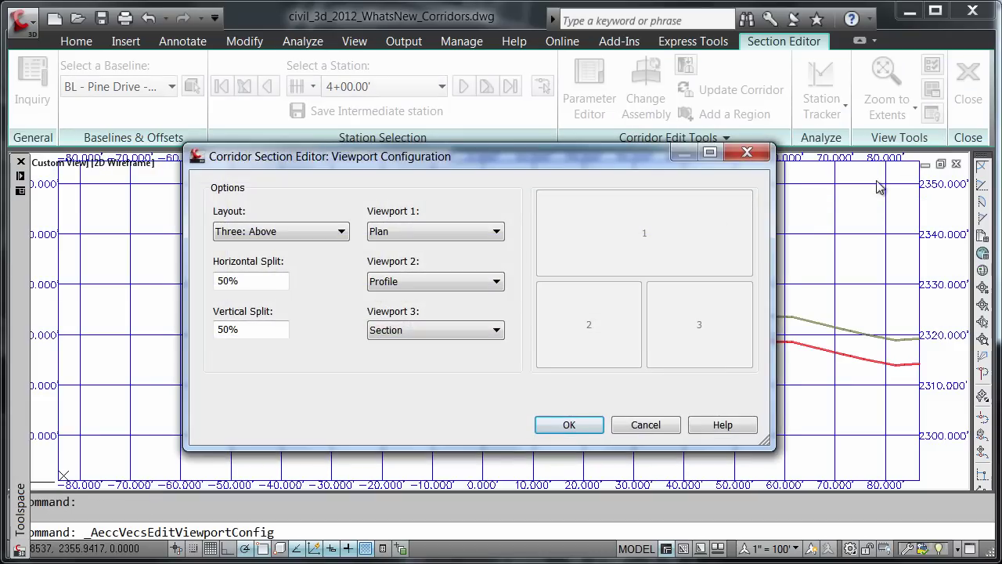
{"action": "left_click", "coordinate": [497, 231]}
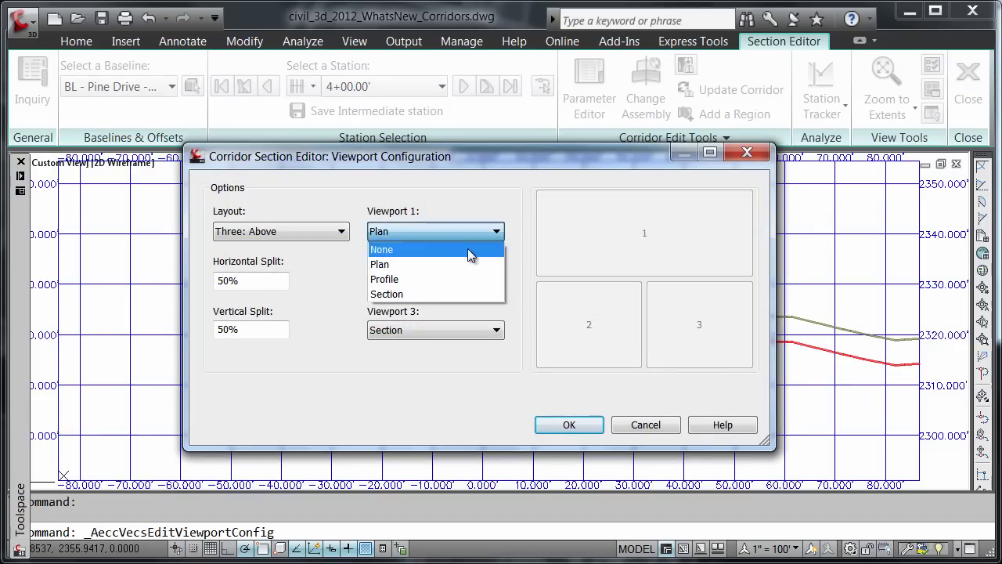
{"action": "left_click", "coordinate": [435, 293]}
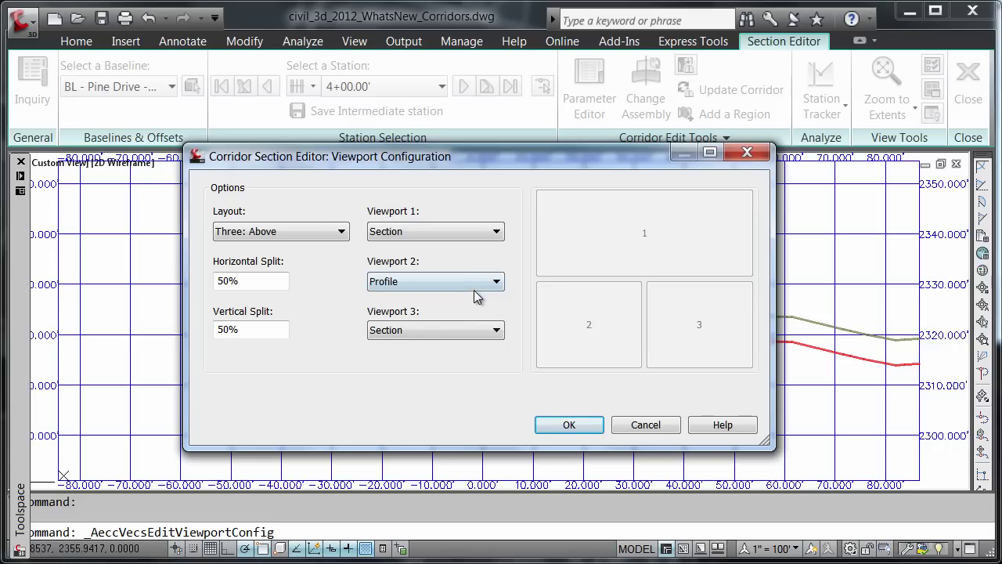
{"action": "left_click", "coordinate": [475, 283]}
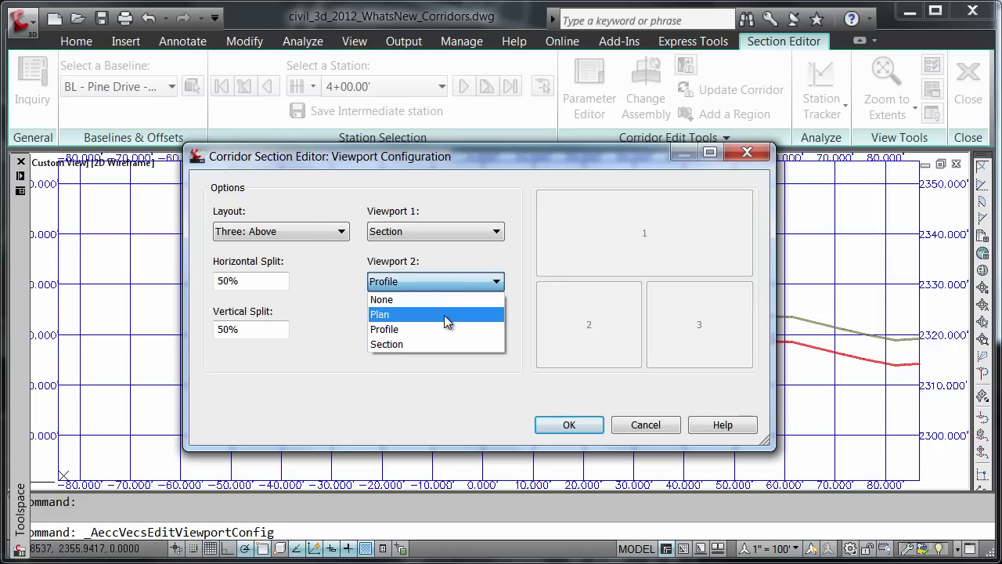
{"action": "left_click", "coordinate": [444, 314]}
{"action": "left_click", "coordinate": [469, 330]}
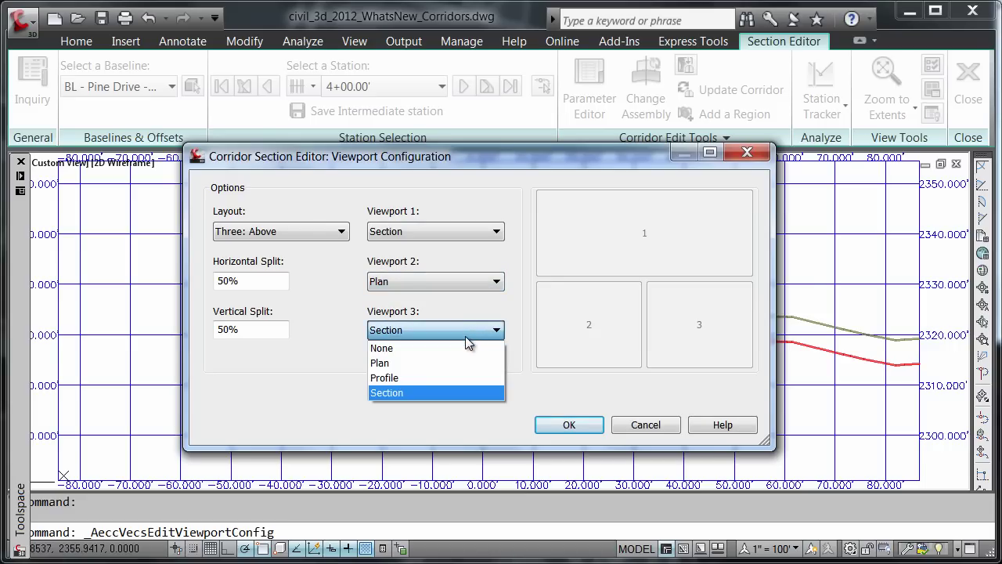
{"action": "left_click", "coordinate": [436, 387]}
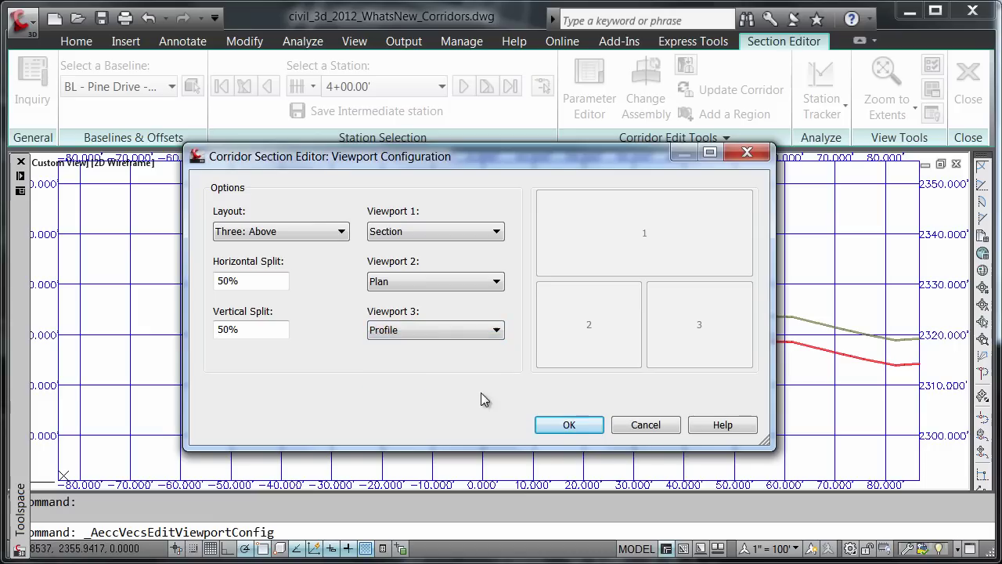
{"action": "left_click", "coordinate": [568, 429]}
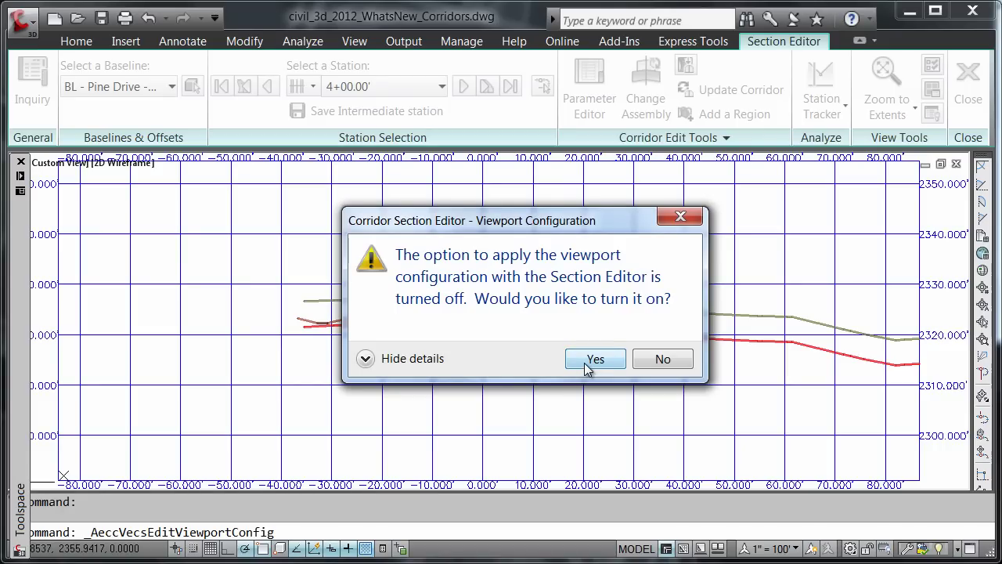
{"action": "left_click", "coordinate": [584, 364]}
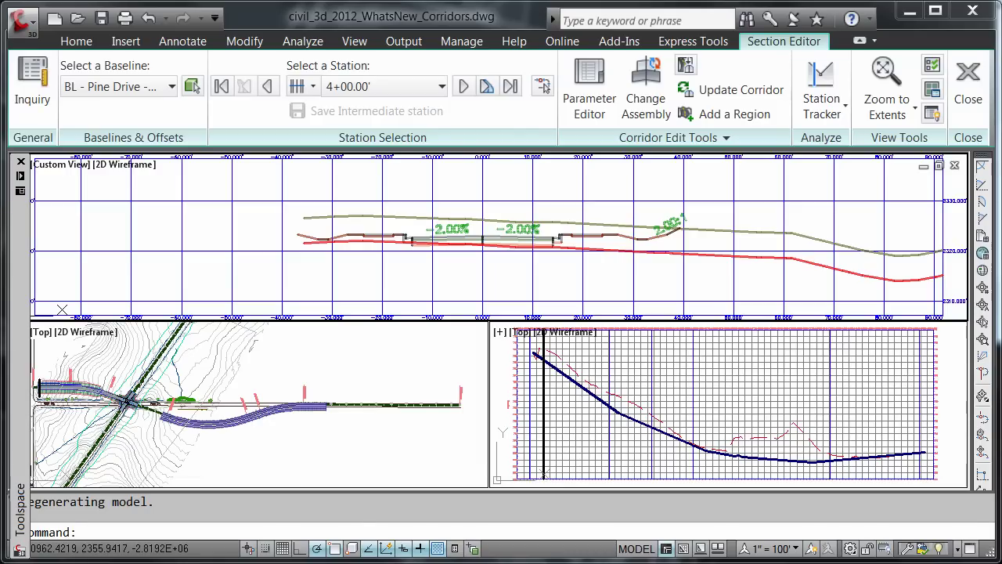
Step: Close the Section Editor to return to the corridor plan view
{"action": "left_click", "coordinate": [967, 90]}
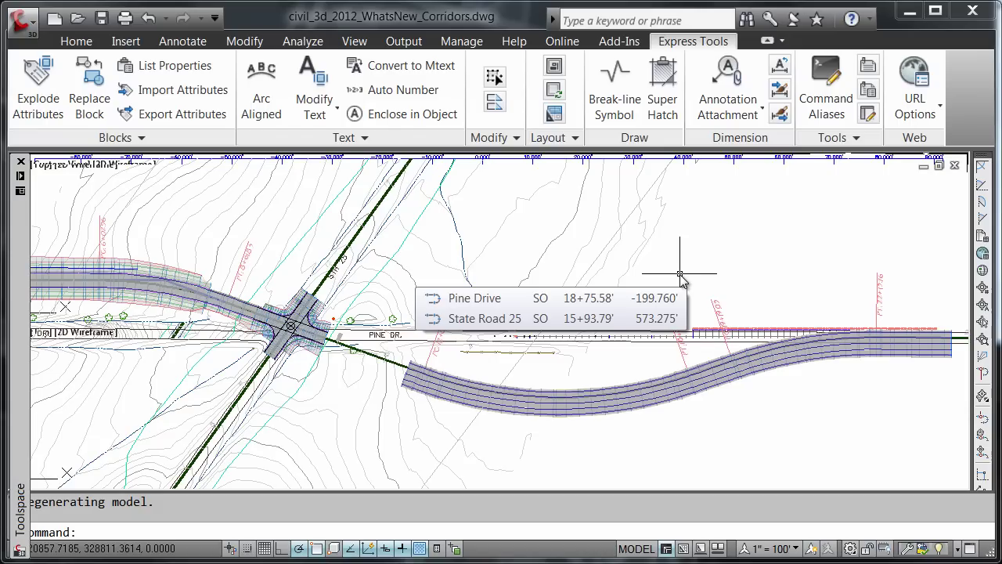
Step: Select the corridor and accept the Section Editor View/Edit Options with 10.000' grid intervals
{"action": "left_click", "coordinate": [658, 410]}
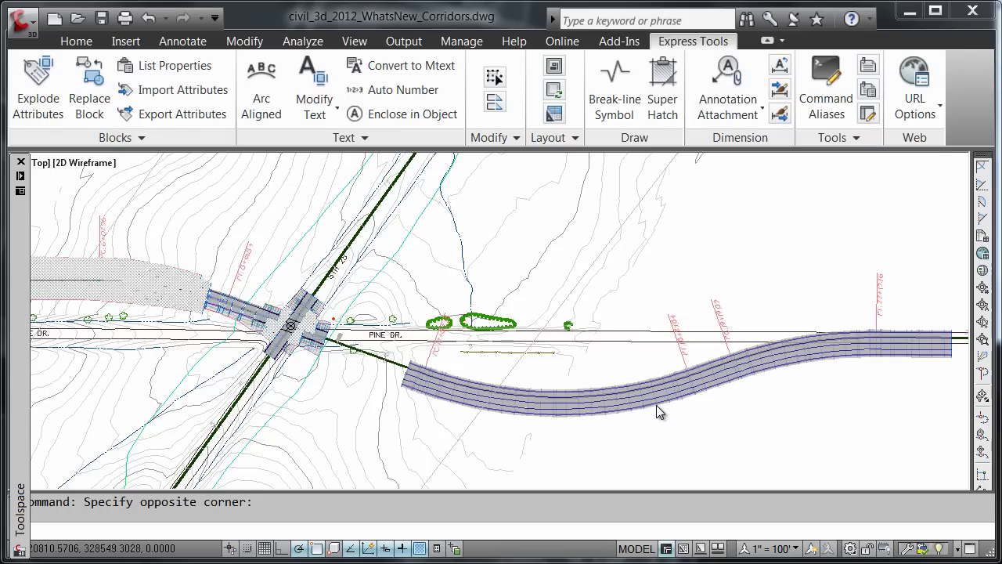
{"action": "left_click", "coordinate": [658, 411]}
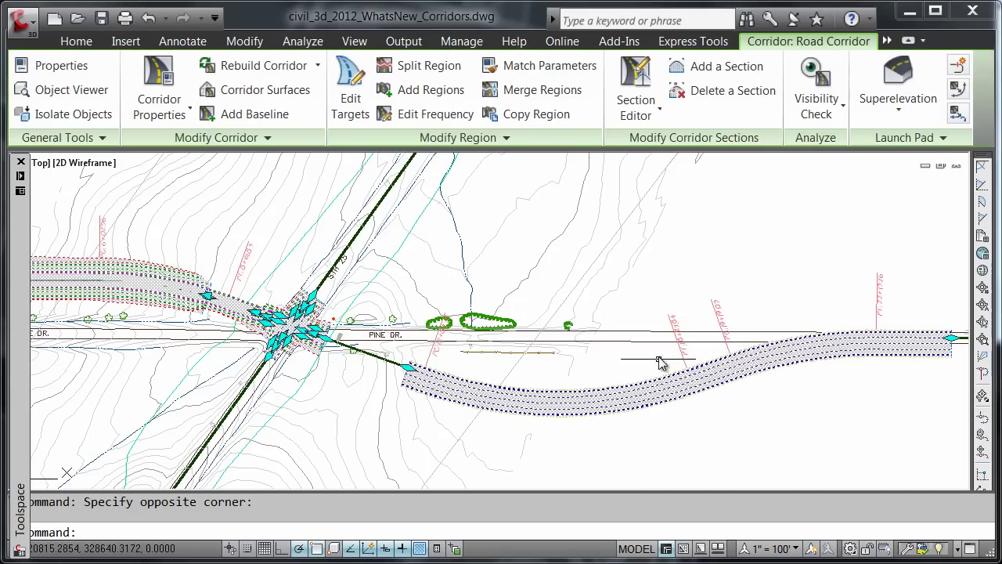
{"action": "left_click", "coordinate": [659, 116]}
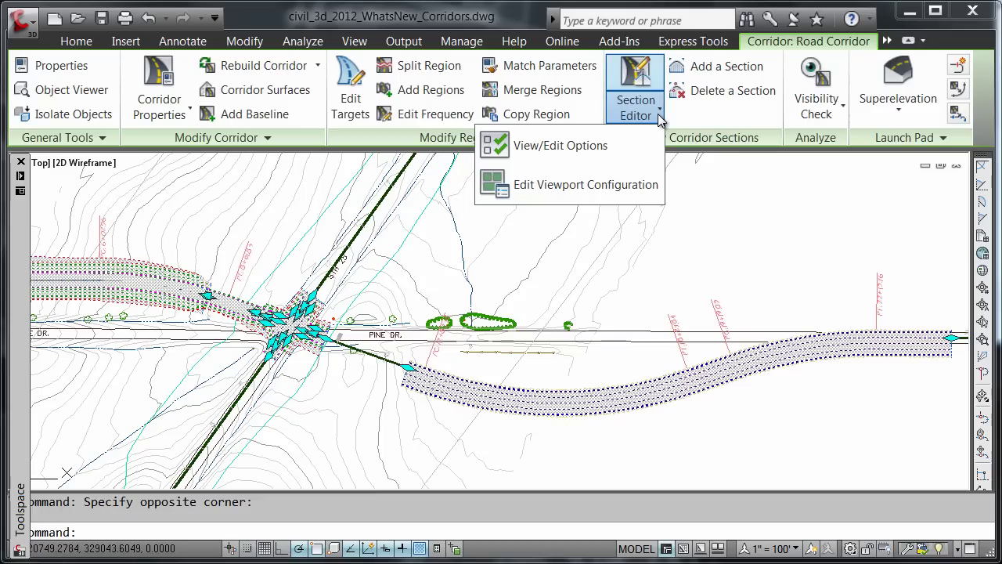
{"action": "left_click", "coordinate": [593, 153]}
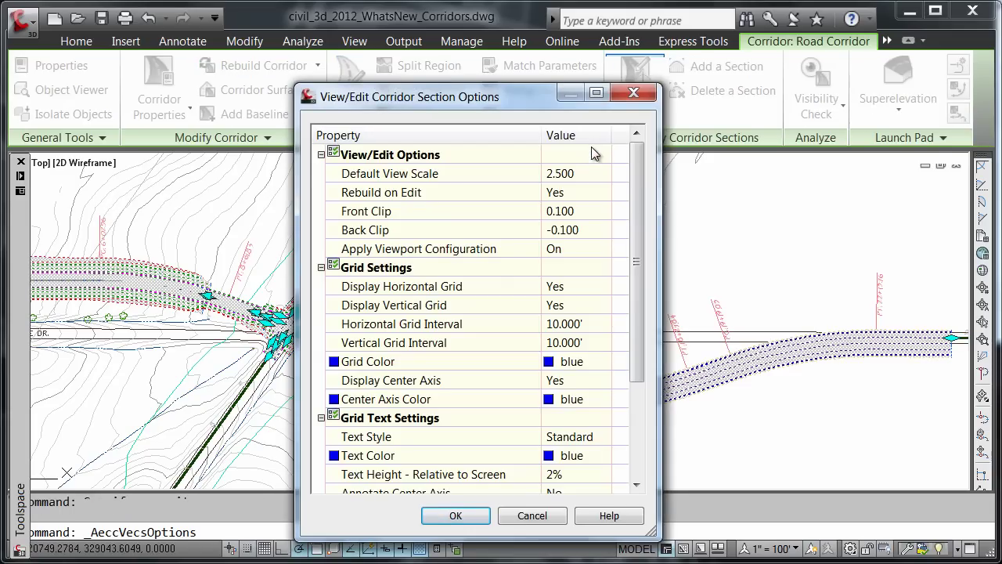
{"action": "left_click_drag", "start_coordinate": [641, 215], "coordinate": [646, 246]}
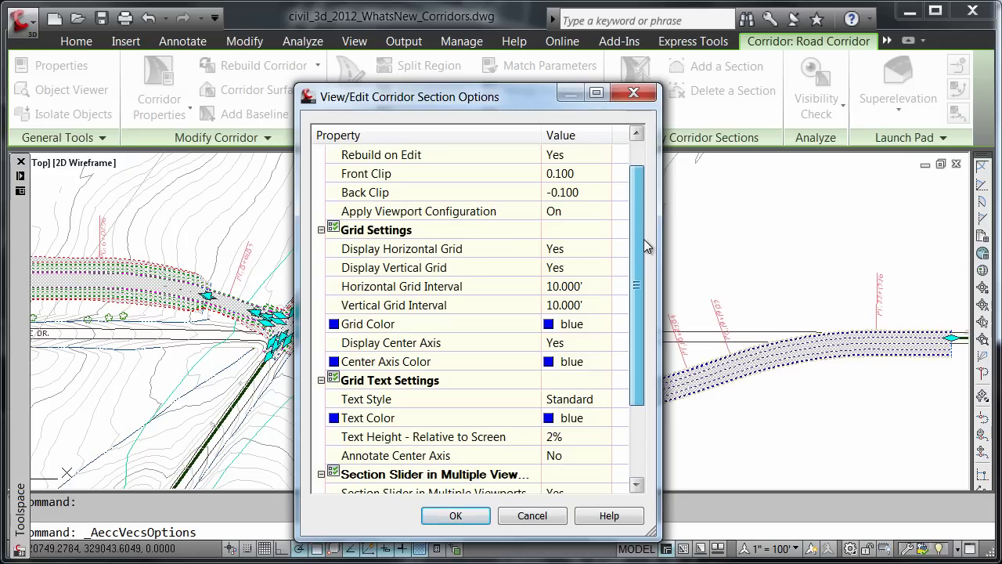
{"action": "left_click_drag", "start_coordinate": [646, 245], "coordinate": [655, 306]}
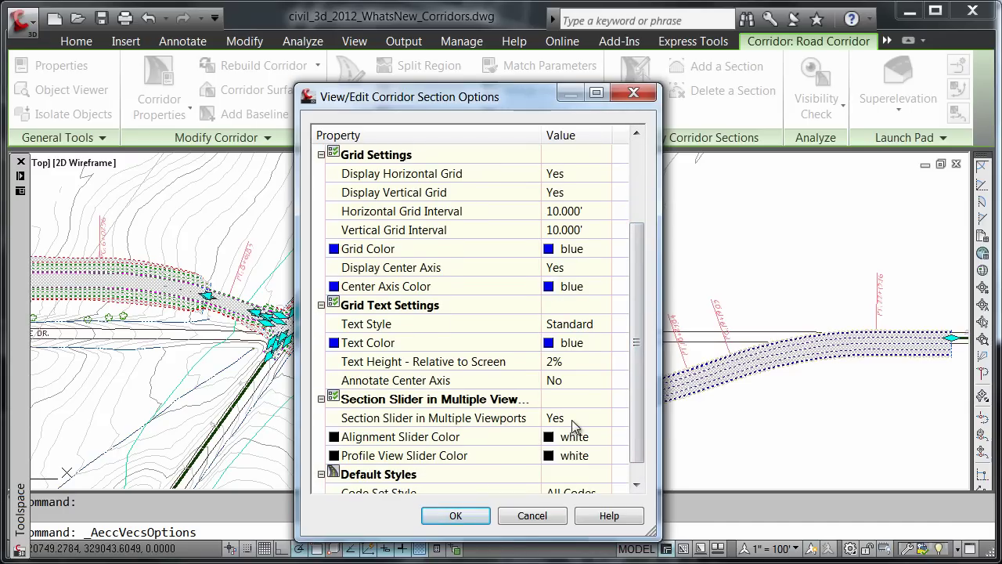
{"action": "left_click", "coordinate": [454, 516]}
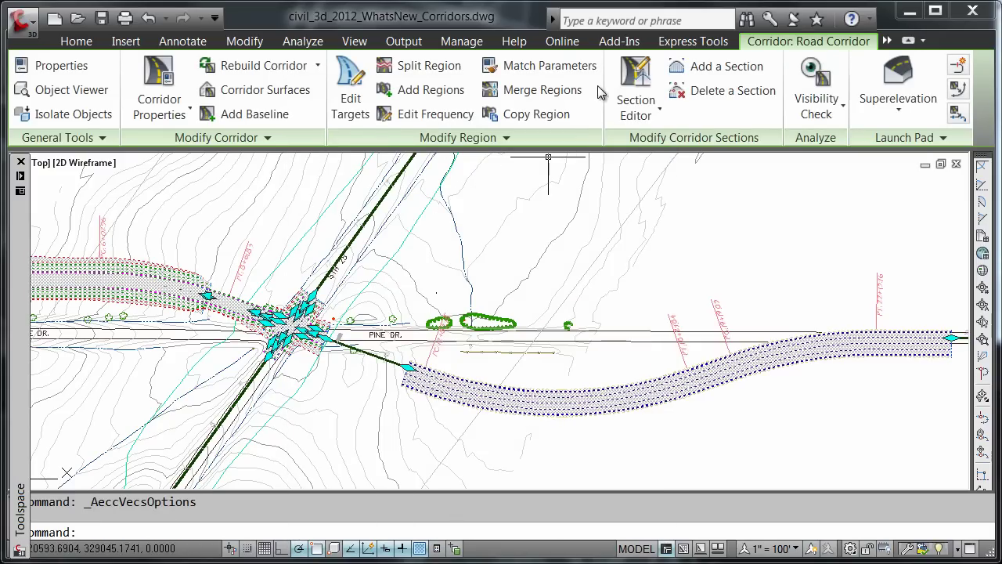
Step: Reopen the corridor in the Section Editor on the Pine Drive baseline at station 4+00.00'
{"action": "left_click", "coordinate": [638, 82]}
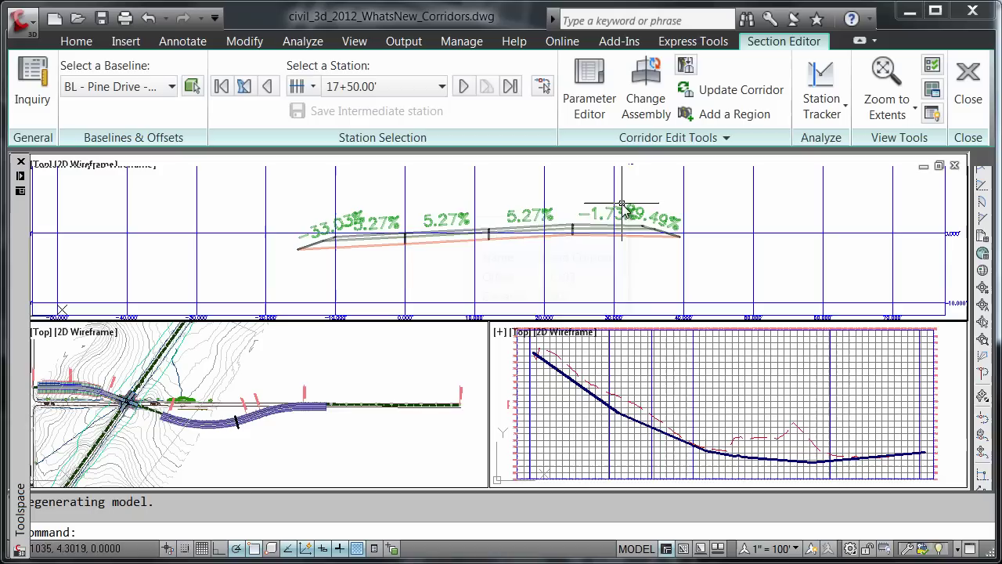
{"action": "mouse_move", "coordinate": [624, 211]}
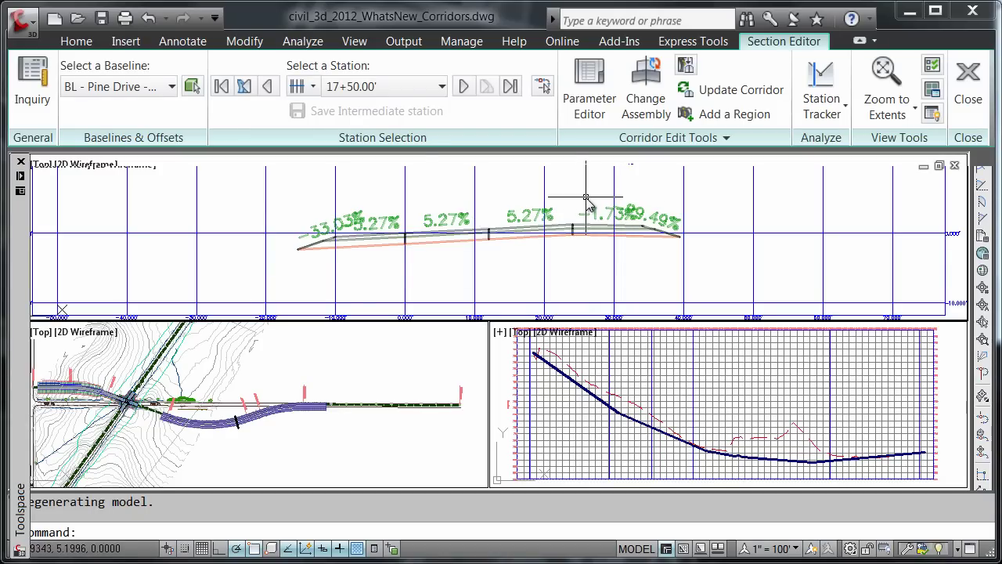
{"action": "left_click", "coordinate": [172, 88]}
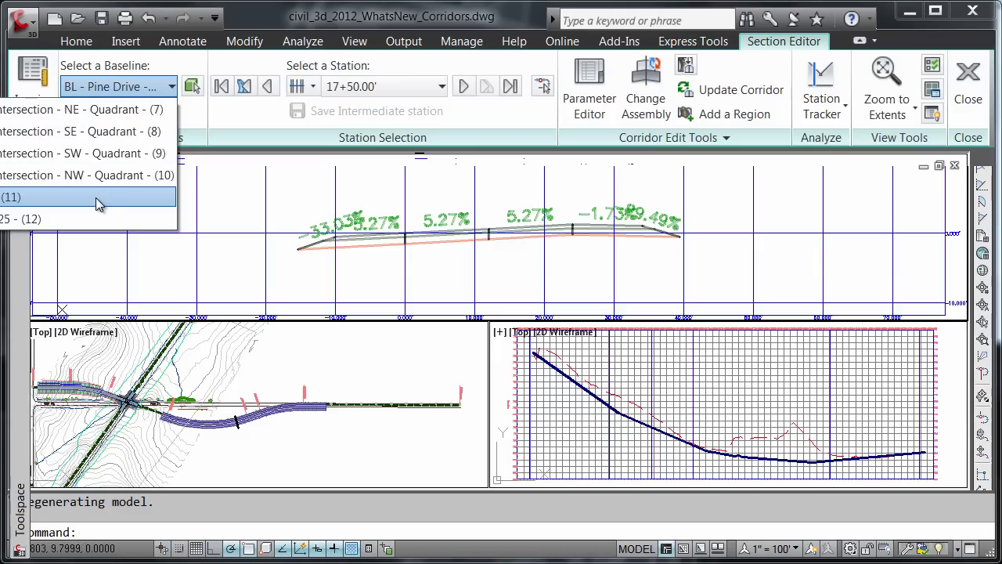
{"action": "left_click", "coordinate": [98, 198]}
{"action": "left_click", "coordinate": [429, 91]}
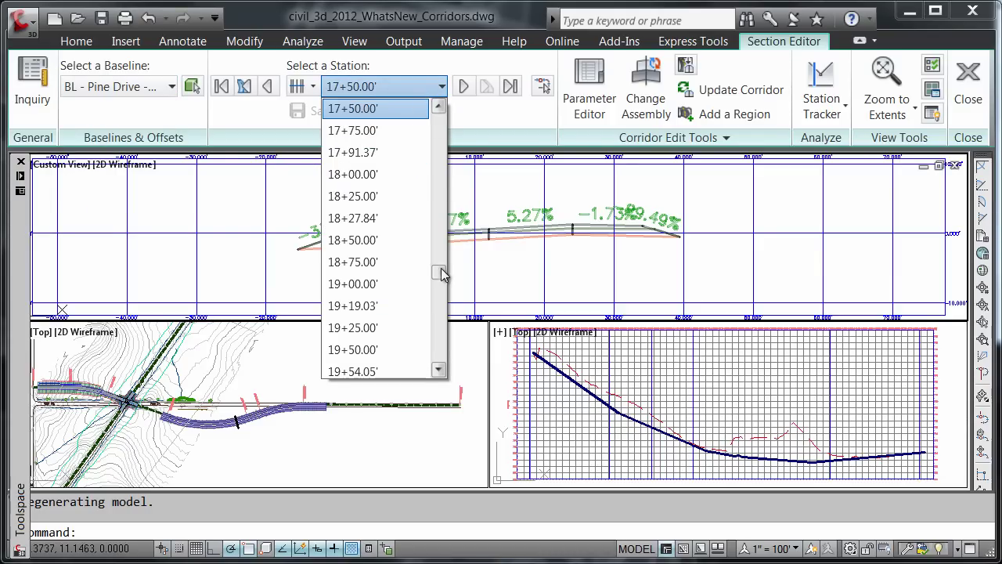
{"action": "left_click_drag", "start_coordinate": [441, 274], "coordinate": [442, 124]}
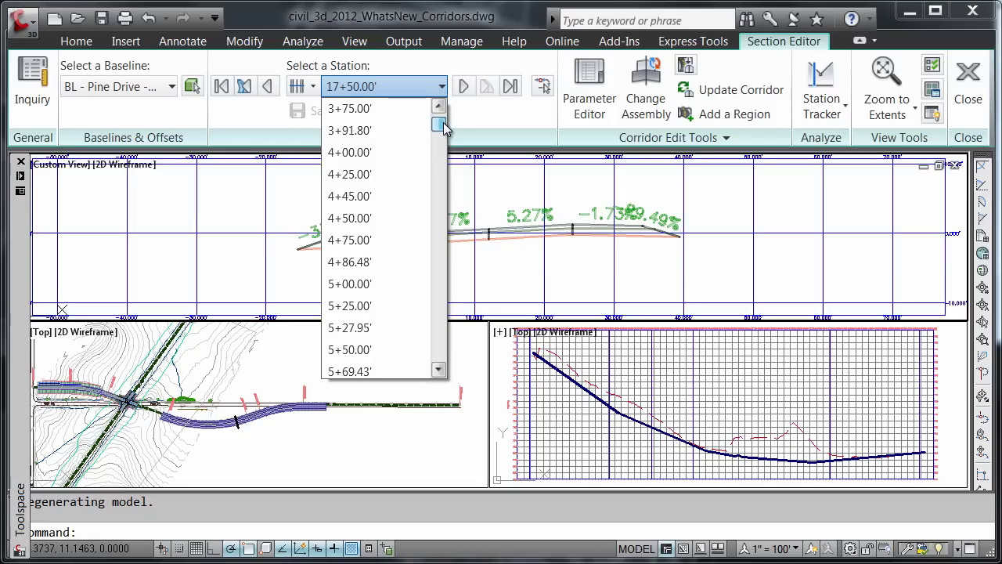
{"action": "left_click", "coordinate": [390, 154]}
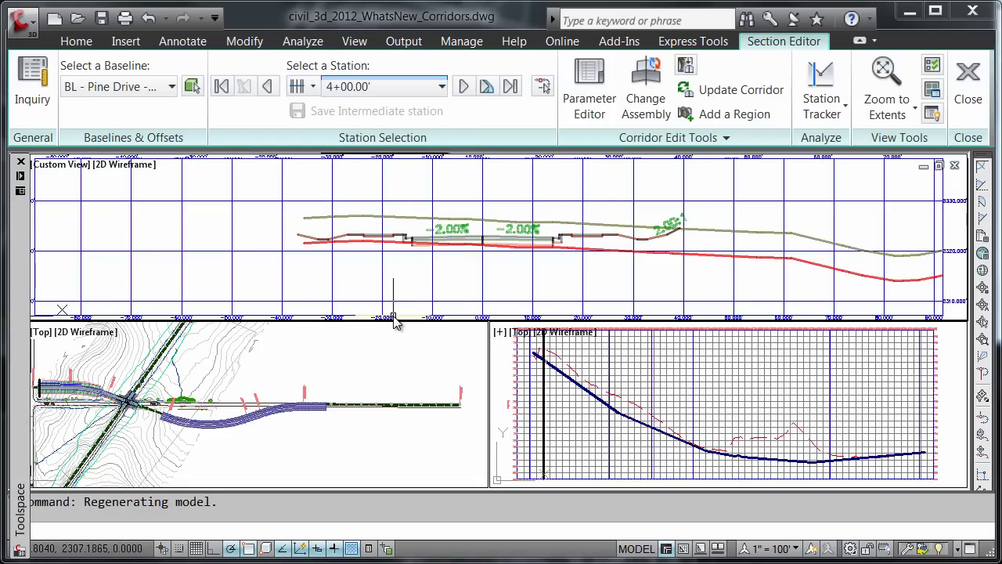
{"action": "mouse_move", "coordinate": [403, 321]}
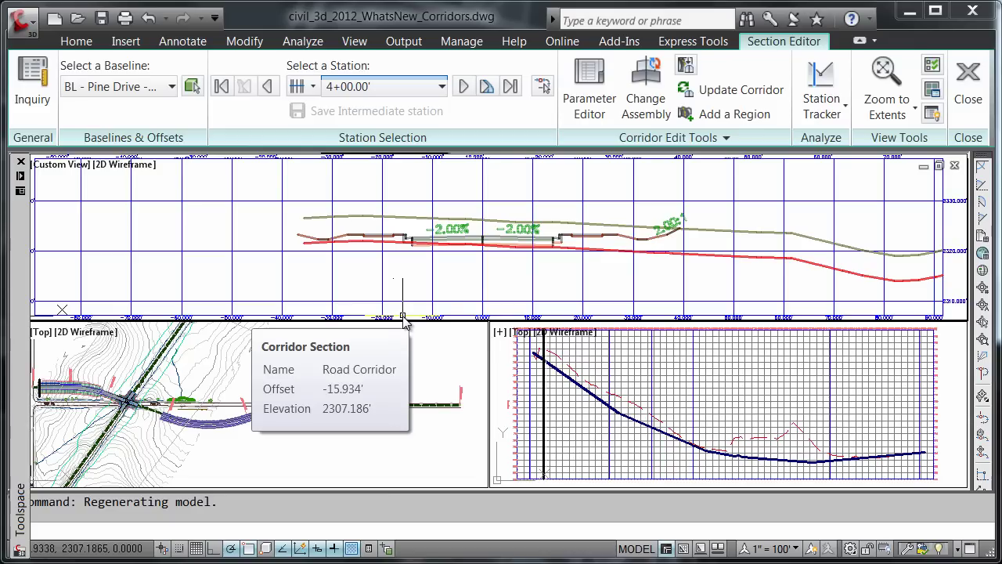
Step: Step the cross-section forward with Next Station through 4+50.00' and 4+75.00' to 5+00.00'
{"action": "left_click", "coordinate": [463, 86]}
{"action": "left_click", "coordinate": [463, 86]}
{"action": "left_click", "coordinate": [464, 86]}
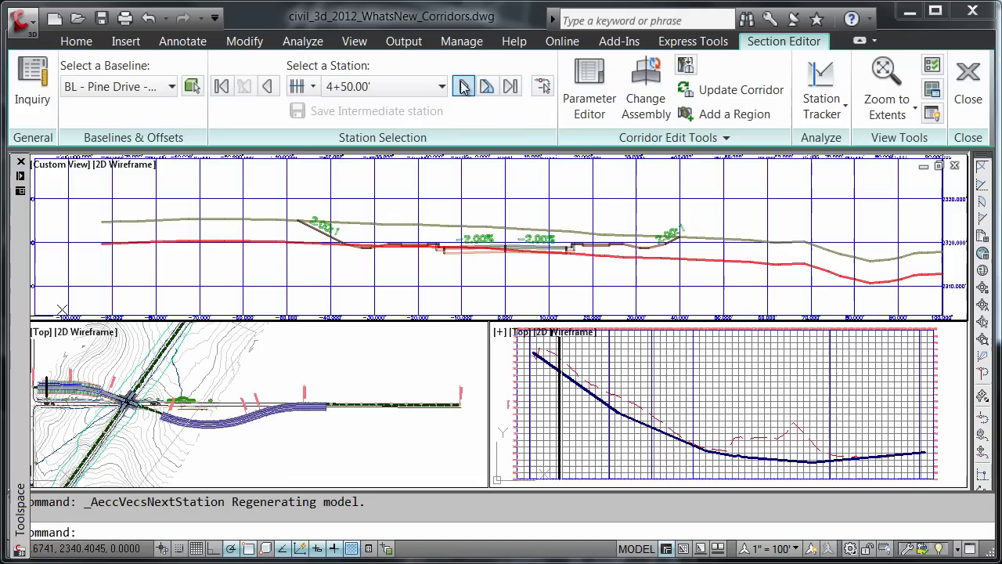
{"action": "left_click", "coordinate": [463, 86]}
{"action": "left_click", "coordinate": [463, 86]}
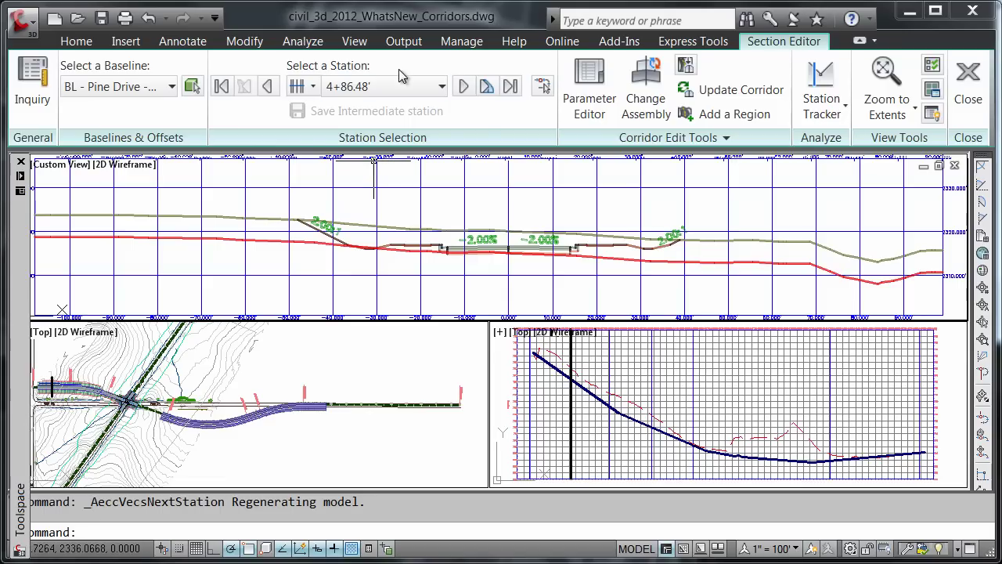
{"action": "left_click", "coordinate": [462, 87]}
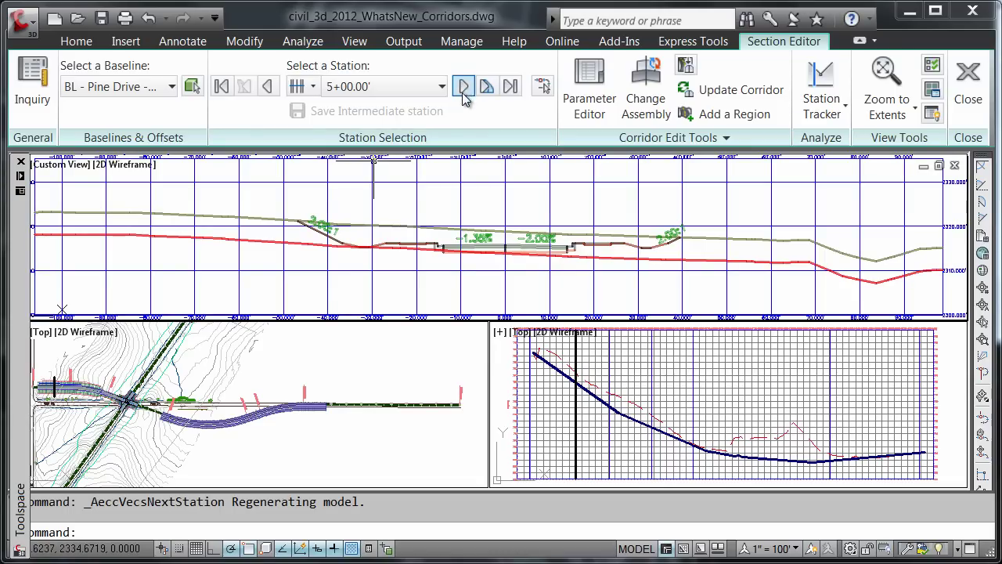
Step: Drag the station marker in the profile viewport to station 6+02.96'
{"action": "left_click", "coordinate": [578, 437]}
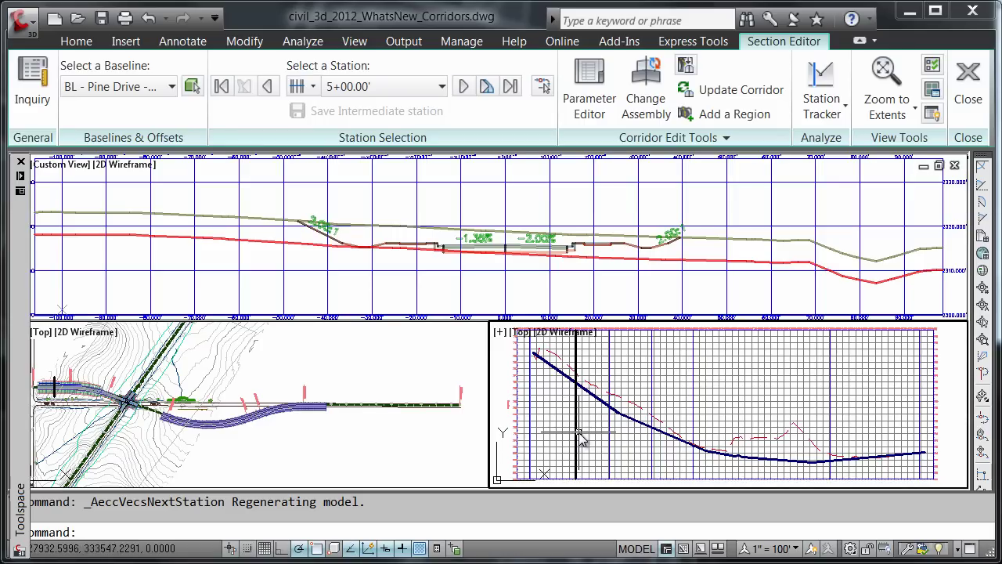
{"action": "left_click", "coordinate": [577, 432]}
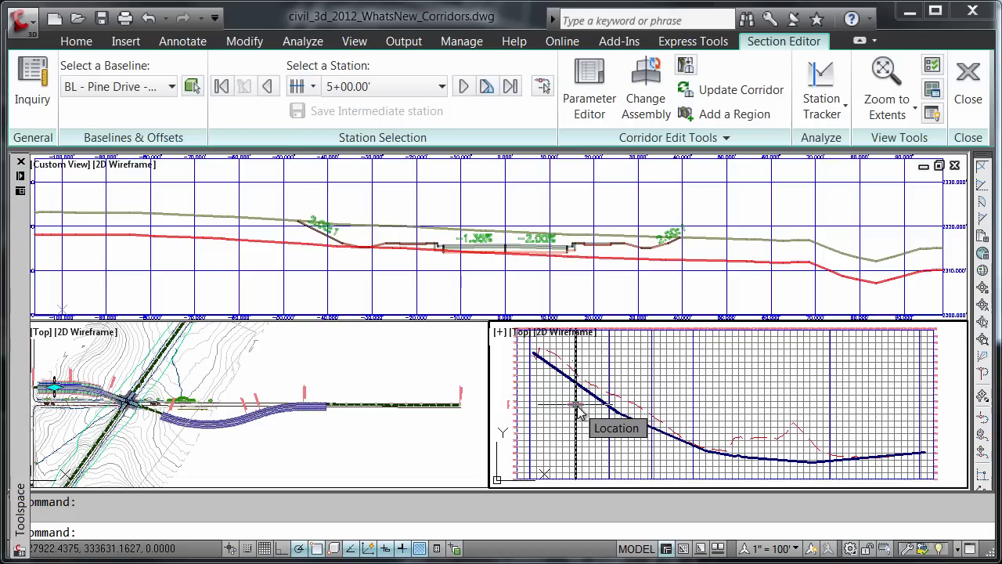
{"action": "left_click", "coordinate": [576, 405]}
{"action": "left_click", "coordinate": [610, 408]}
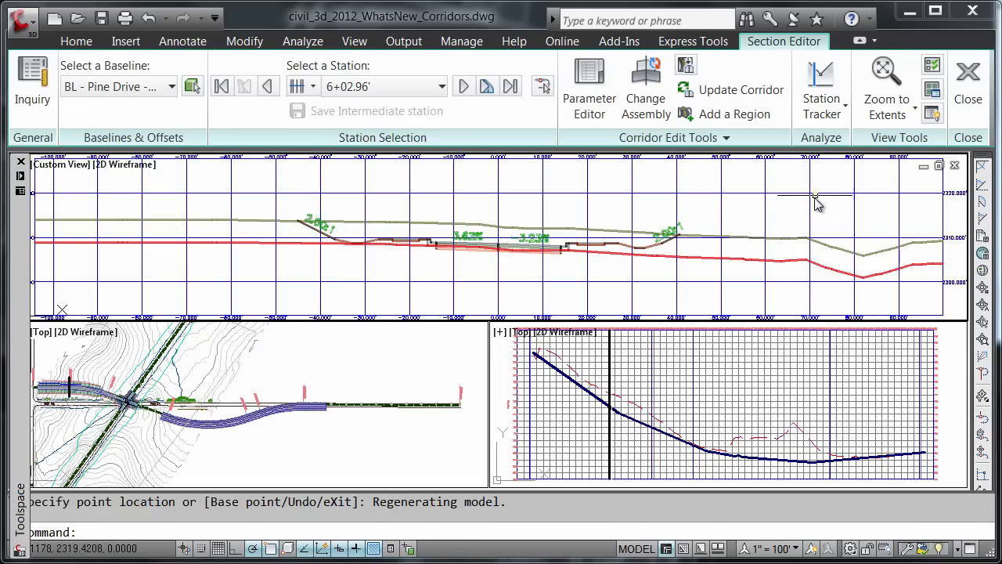
Step: Set Station Tracker to All Viewports, then move the plan station grip to 7+75.00' and 10+48.90'
{"action": "left_click", "coordinate": [845, 114]}
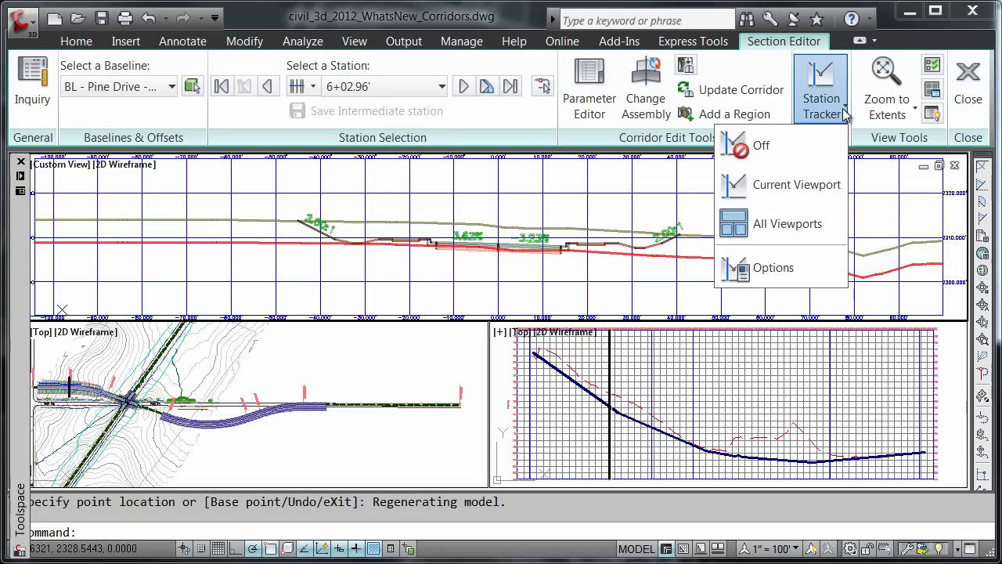
{"action": "left_click", "coordinate": [811, 230]}
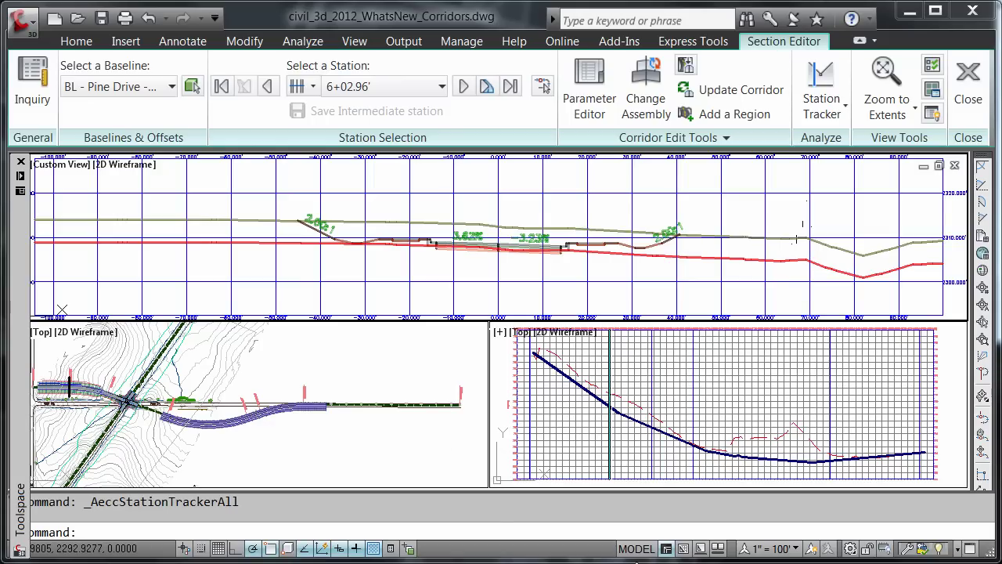
{"action": "left_click", "coordinate": [74, 421]}
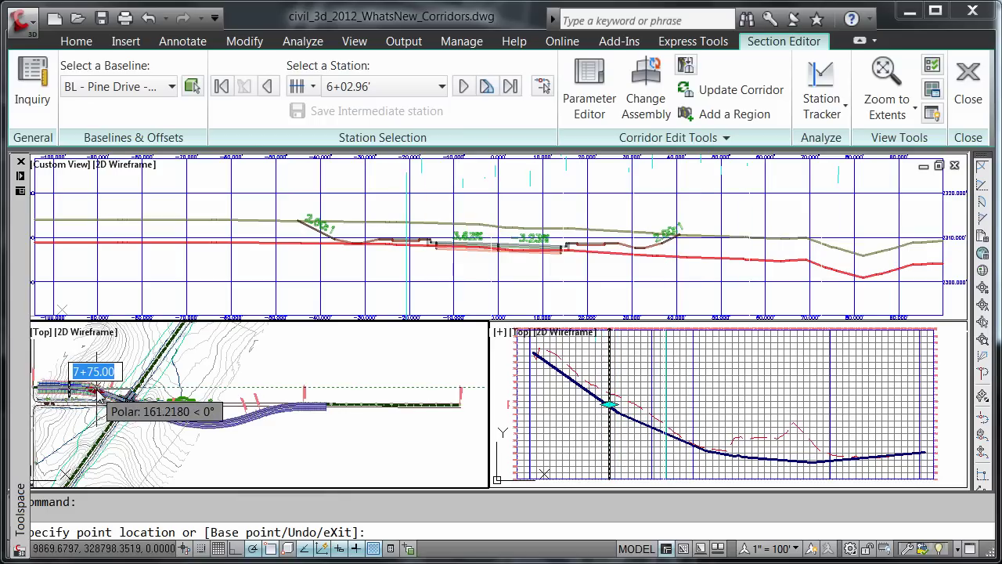
{"action": "left_click", "coordinate": [96, 393]}
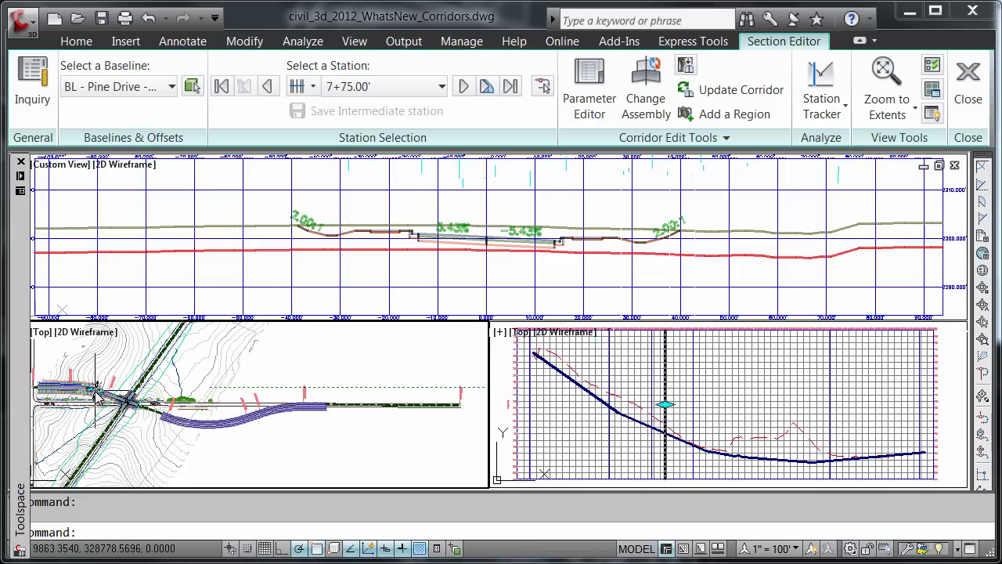
{"action": "key", "text": "Return"}
{"action": "left_click", "coordinate": [134, 403]}
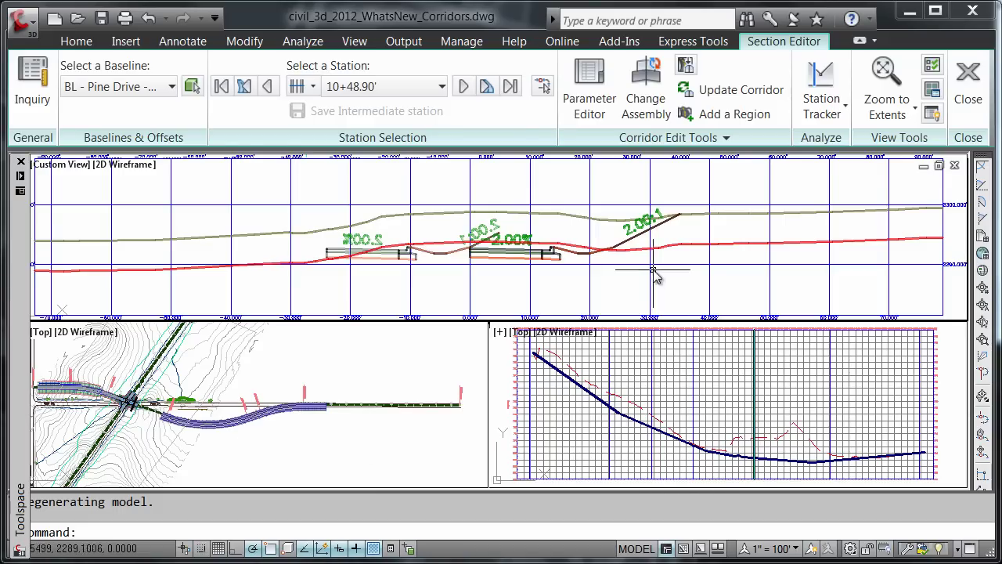
{"action": "mouse_move", "coordinate": [647, 268]}
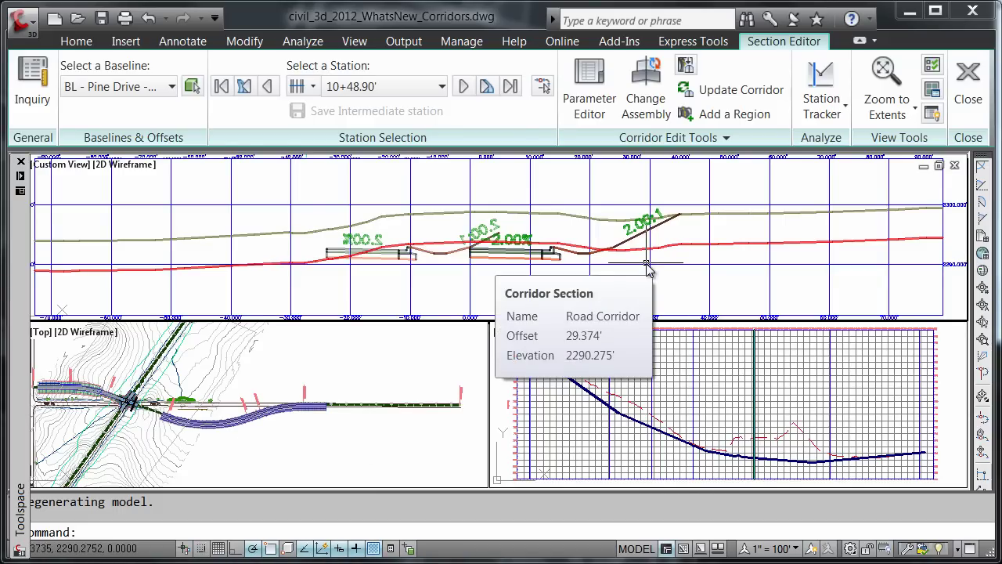
Step: Exit the Section Editor, regenerating the corridor and returning to the Pine Drive plan drawing
{"action": "left_click", "coordinate": [968, 94]}
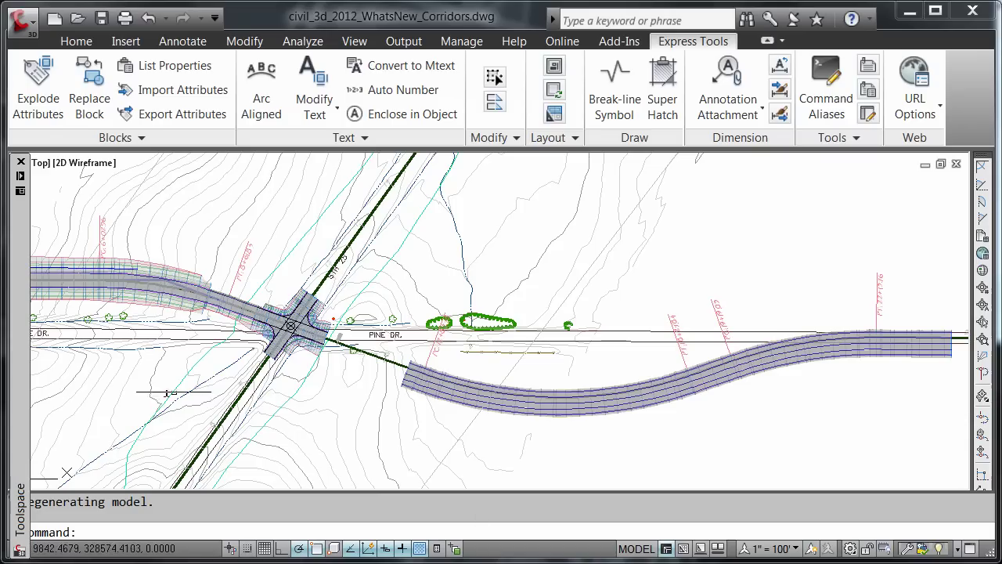
Step: Expand the Assemblies node in the Prospector tree and scroll through the assembly list
{"action": "mouse_move", "coordinate": [27, 327]}
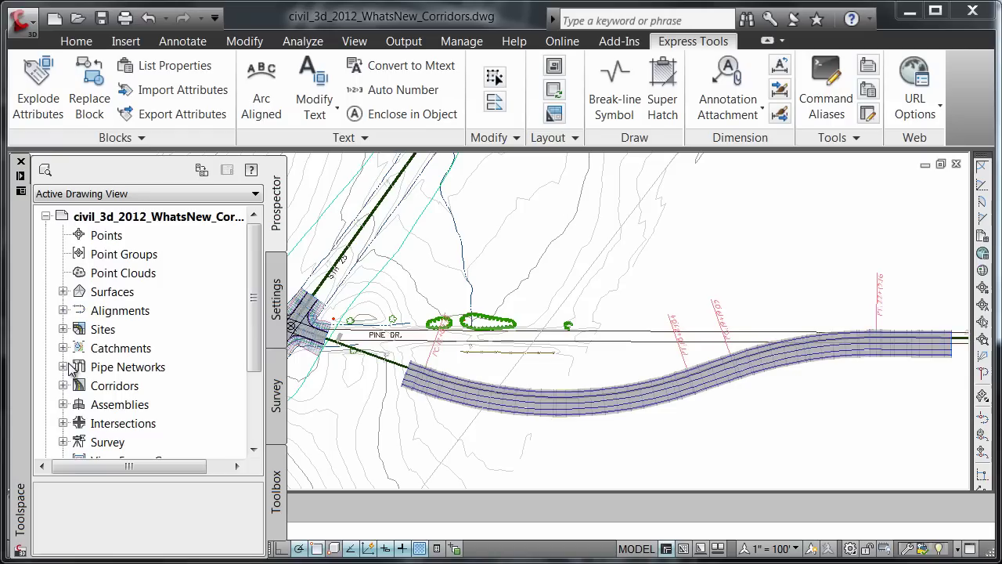
{"action": "left_click", "coordinate": [64, 404]}
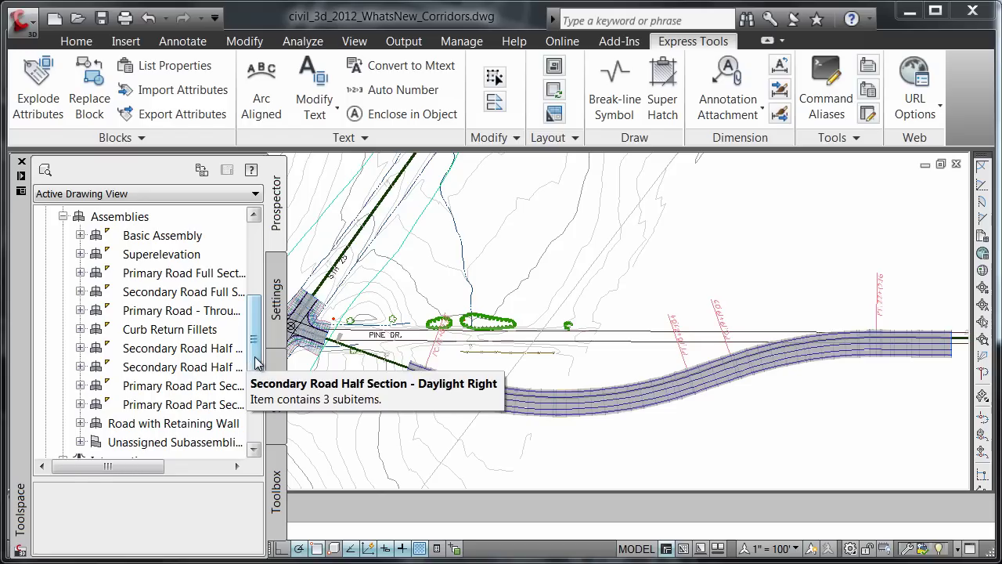
{"action": "left_click_drag", "start_coordinate": [255, 362], "coordinate": [276, 337]}
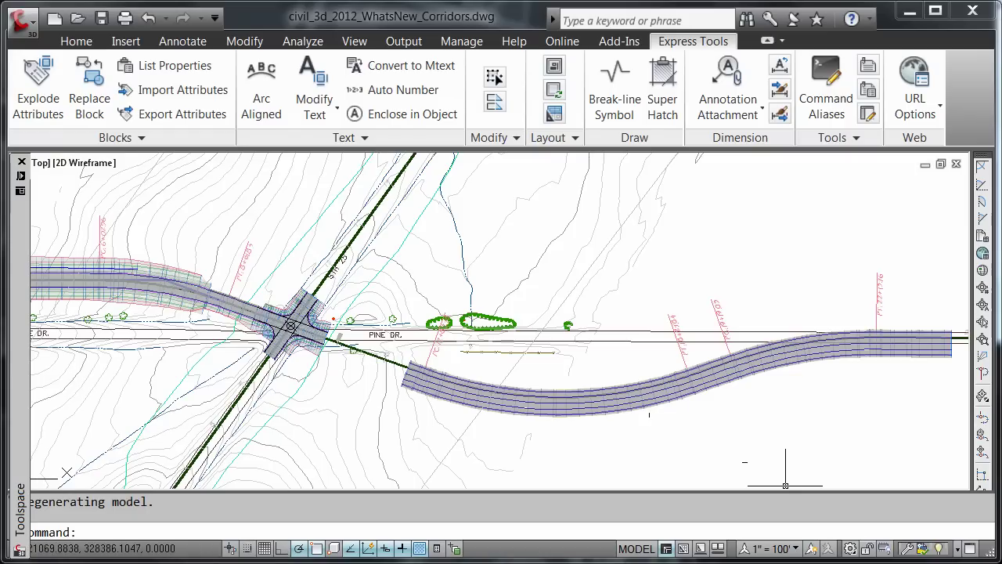
Step: Window-select the Road Corridor in plan view and start Section Editor from its contextual tab
{"action": "left_click", "coordinate": [653, 408]}
{"action": "left_click", "coordinate": [653, 409]}
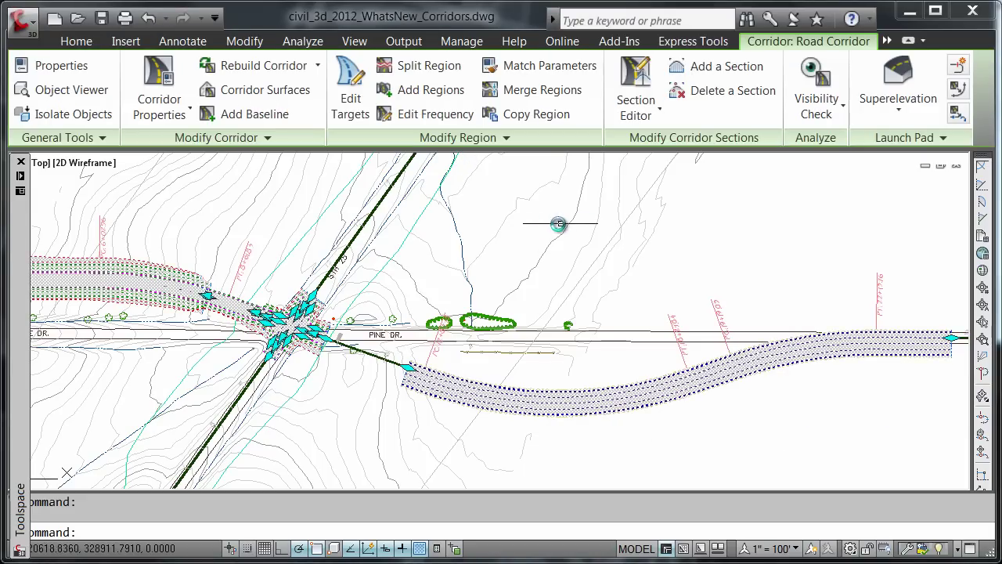
{"action": "left_click", "coordinate": [636, 74]}
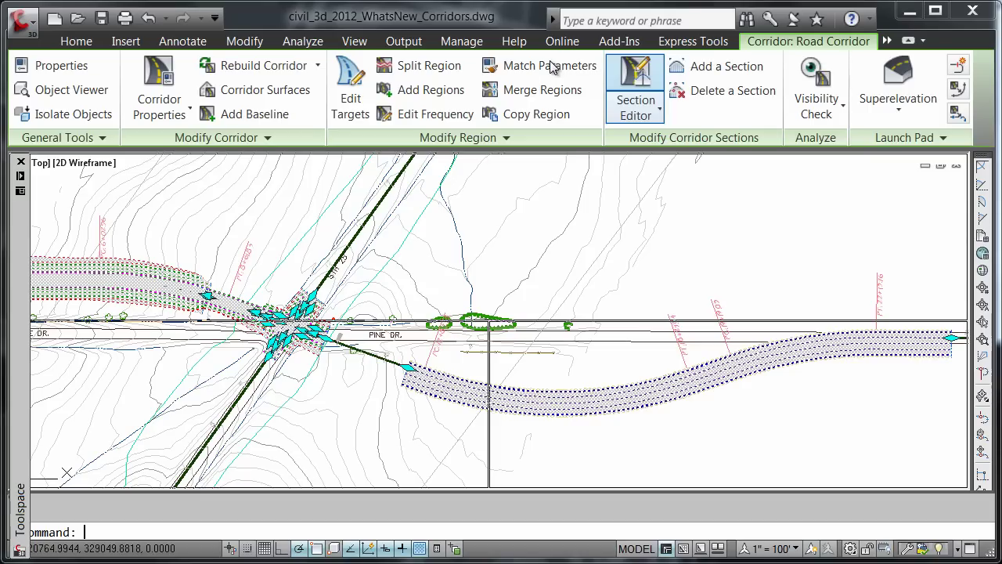
Step: Open Section Editor and switch to the Pine Drive baseline at station 3+56.96'
{"action": "left_click", "coordinate": [626, 94]}
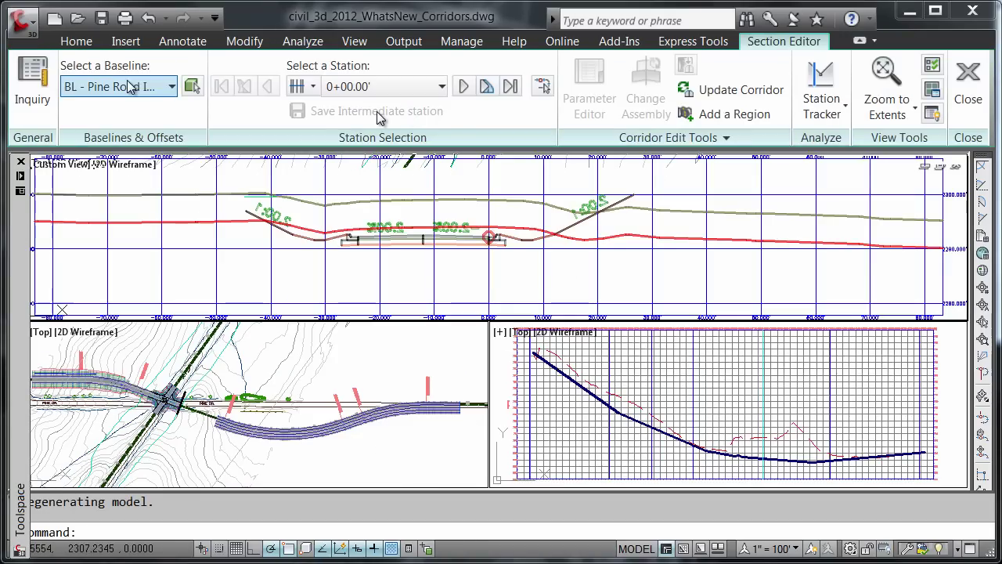
{"action": "left_click", "coordinate": [147, 92]}
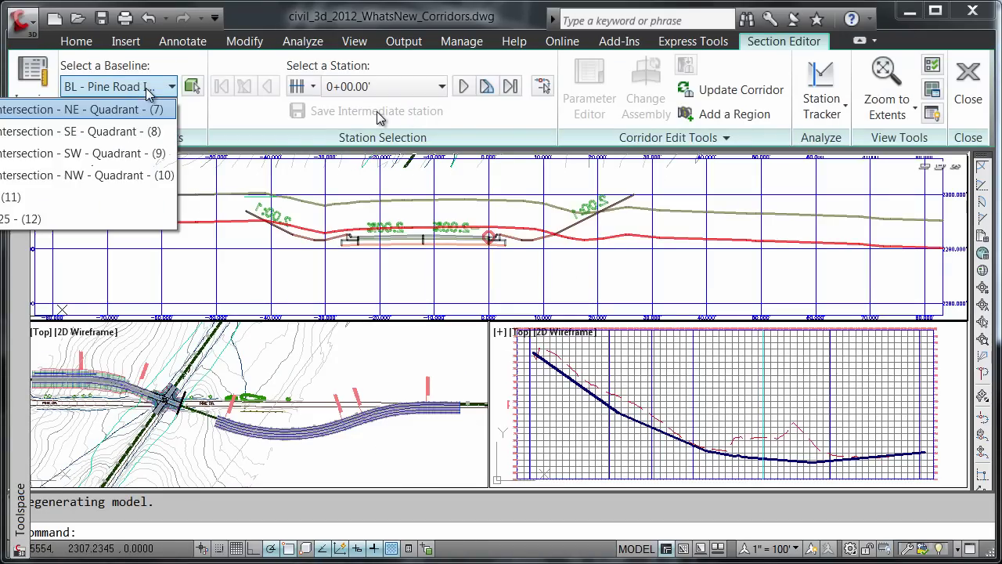
{"action": "left_click", "coordinate": [34, 202]}
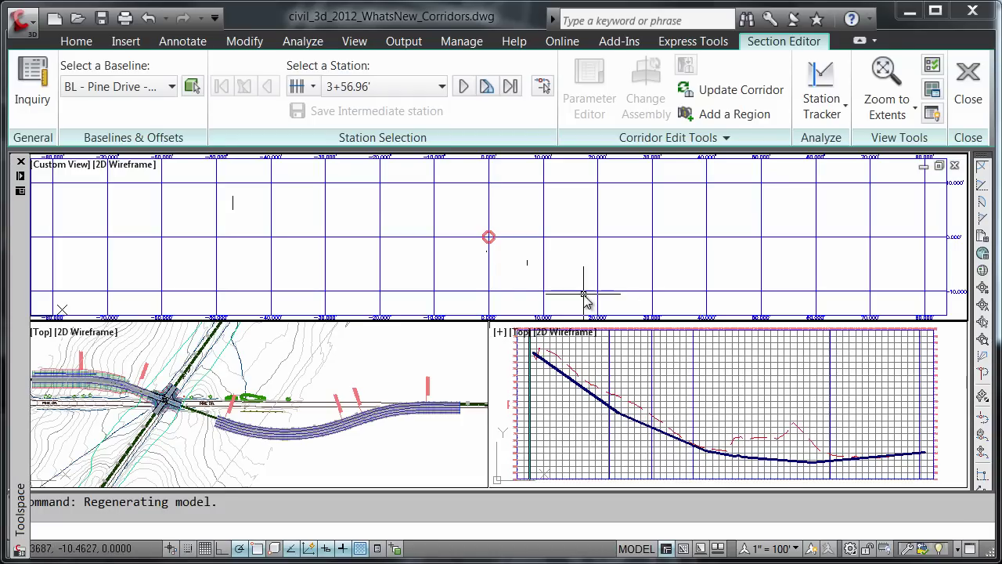
{"action": "mouse_move", "coordinate": [580, 298]}
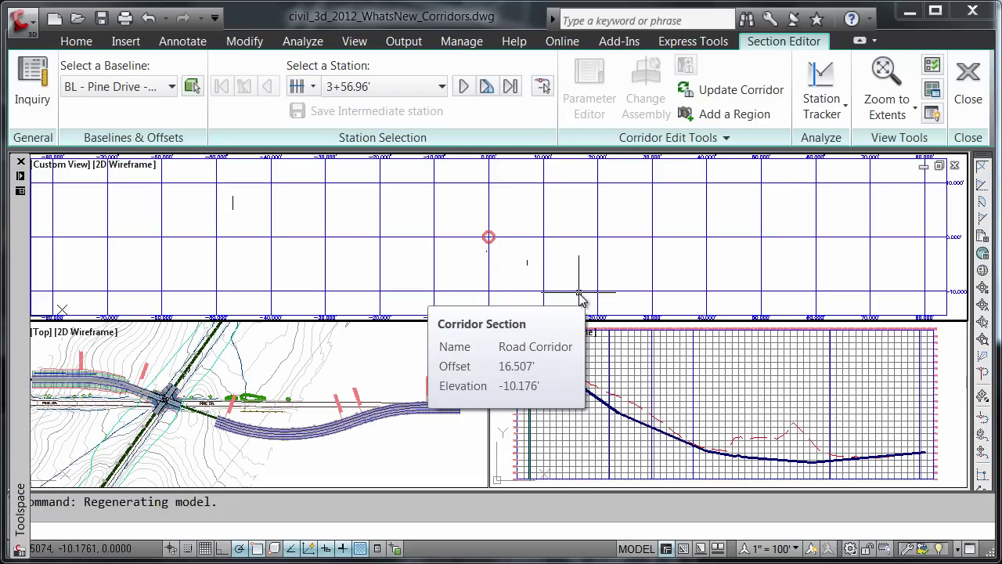
{"action": "mouse_move", "coordinate": [524, 254]}
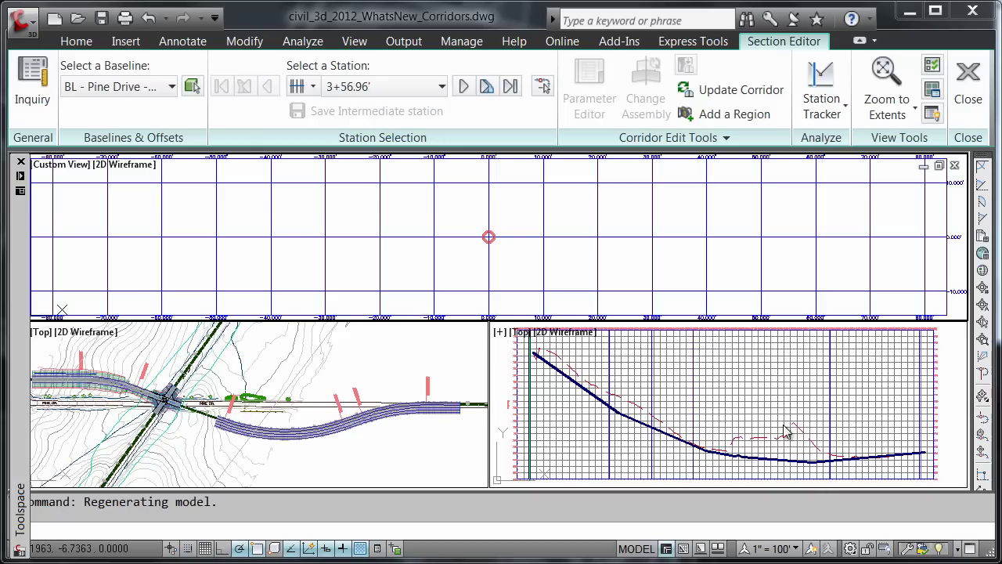
Step: Add a region from start station 356.97 (after 356.96 is rejected) to end station 391.80
{"action": "left_click", "coordinate": [721, 117]}
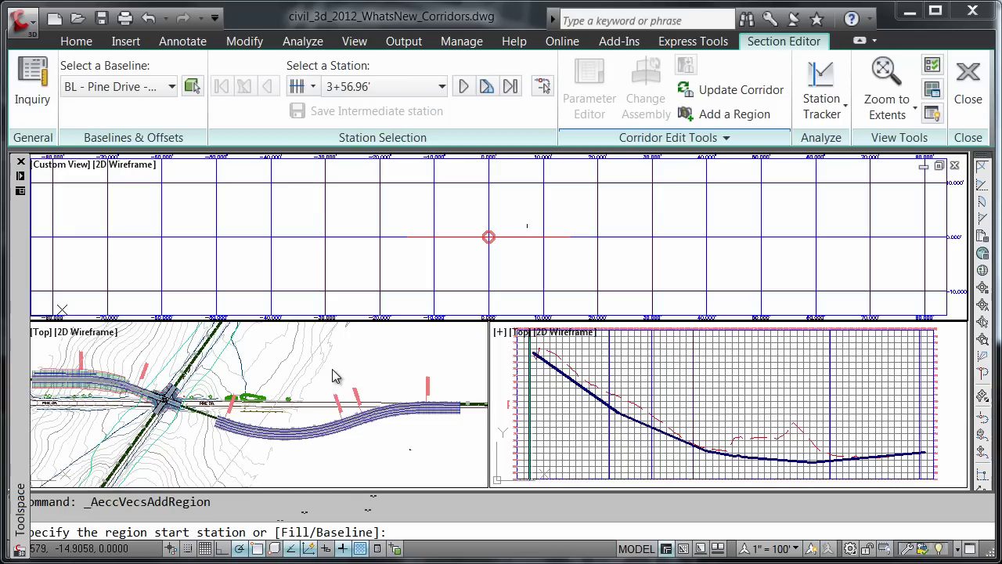
{"action": "type", "text": "356.96"}
{"action": "key", "text": "Return"}
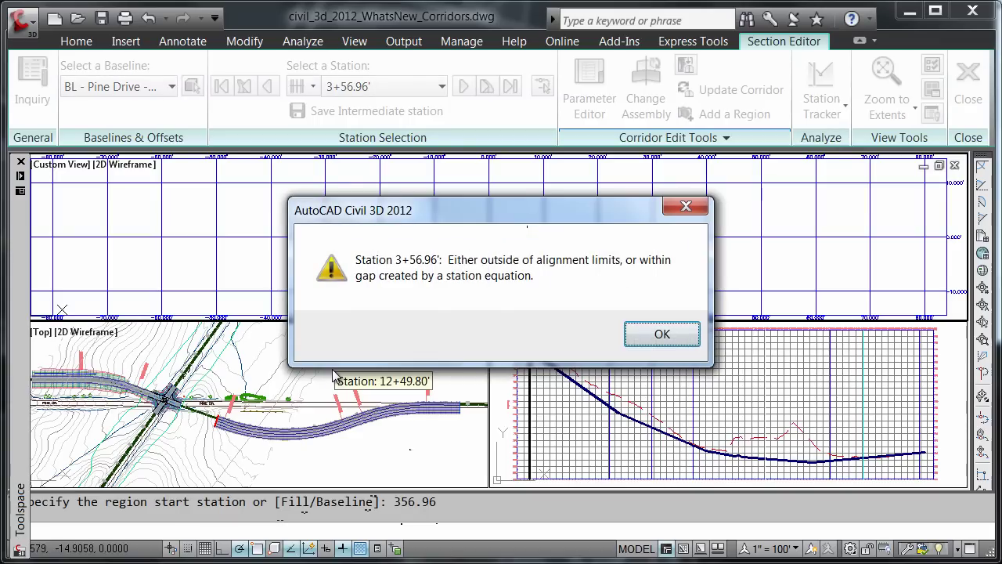
{"action": "left_click", "coordinate": [660, 335]}
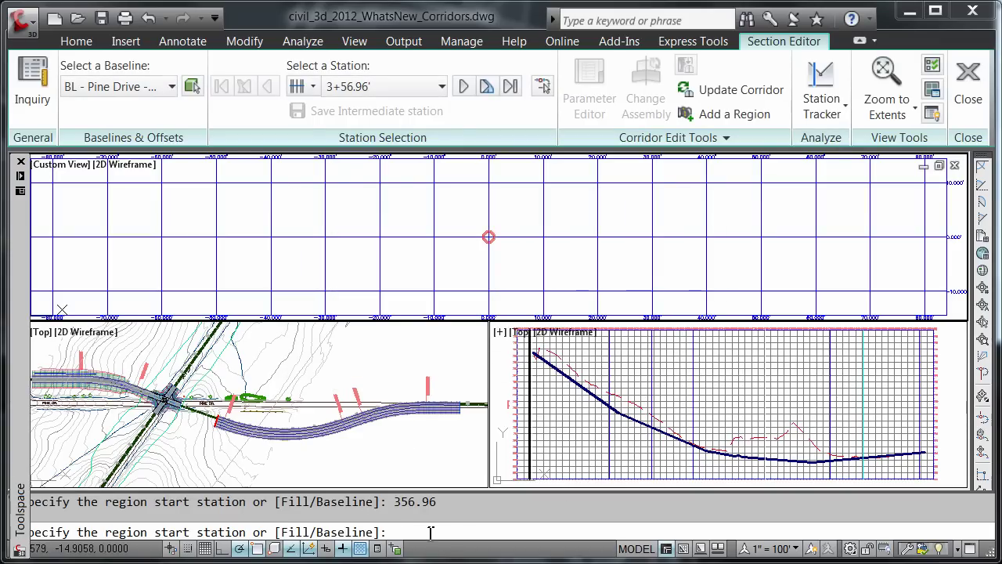
{"action": "type", "text": "356.97"}
{"action": "key", "text": "Return"}
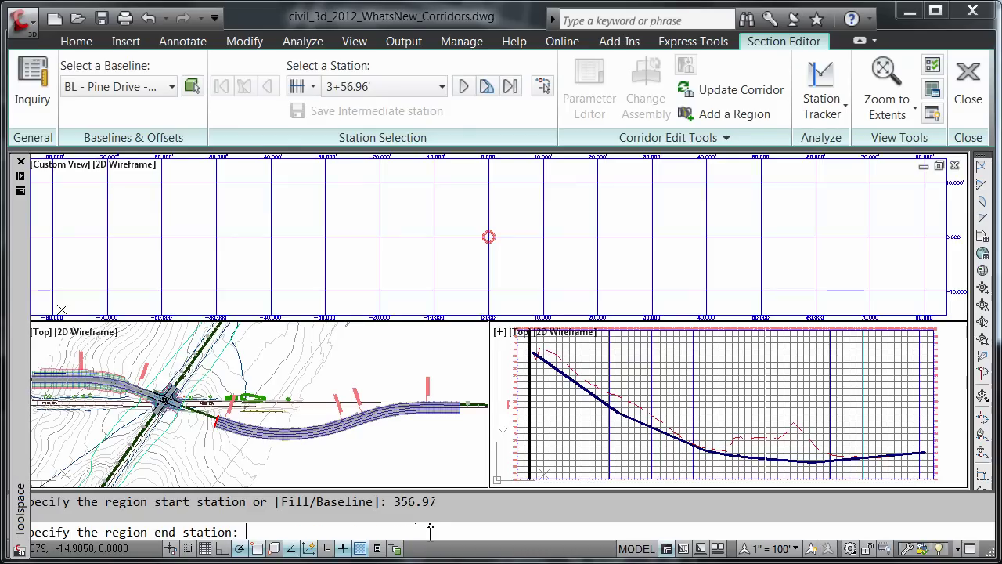
{"action": "type", "text": "391.80"}
{"action": "key", "text": "Return"}
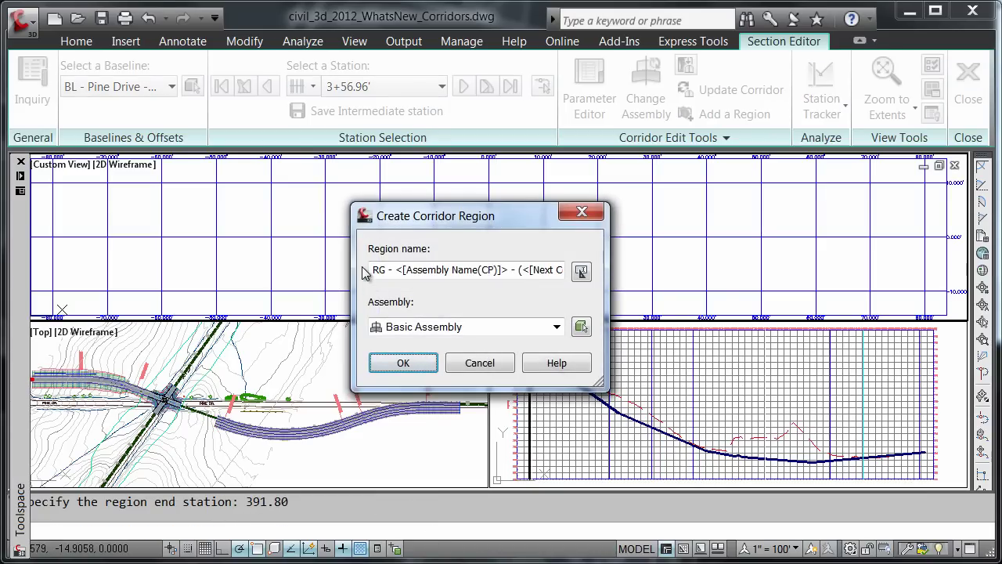
Step: Name the new corridor region 'Demo' and create it
{"action": "left_click_drag", "start_coordinate": [373, 269], "coordinate": [584, 278]}
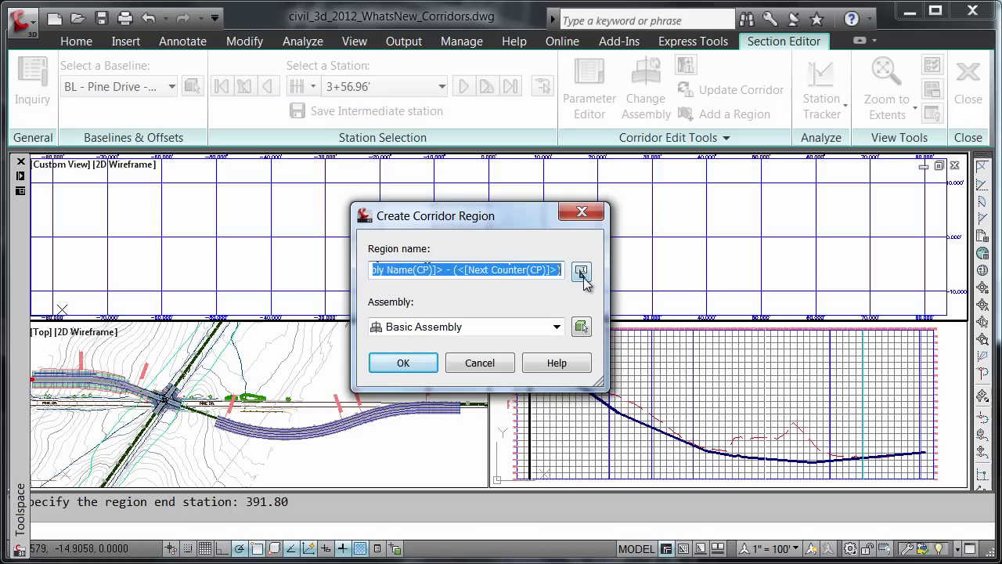
{"action": "type", "text": "Demo"}
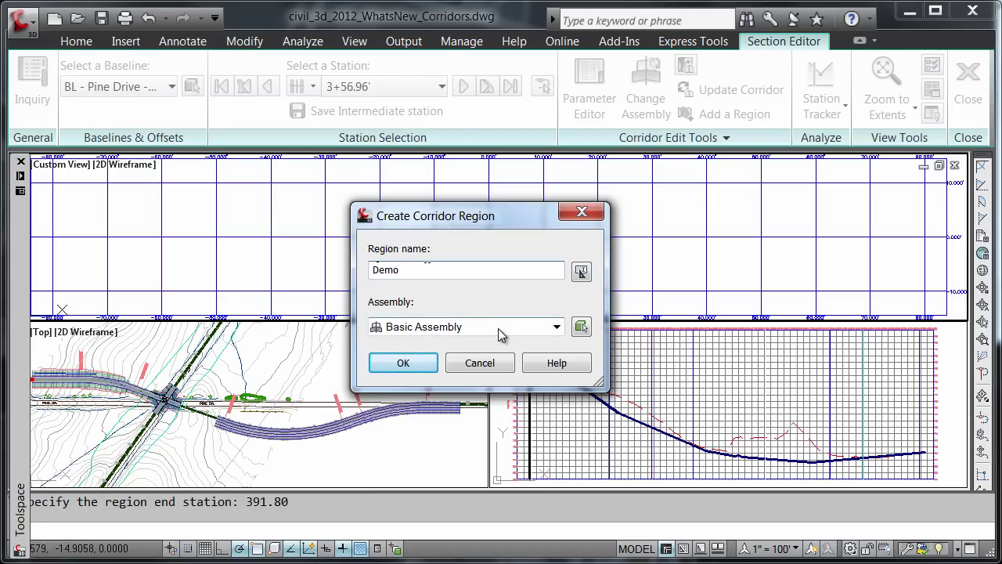
{"action": "left_click", "coordinate": [423, 366]}
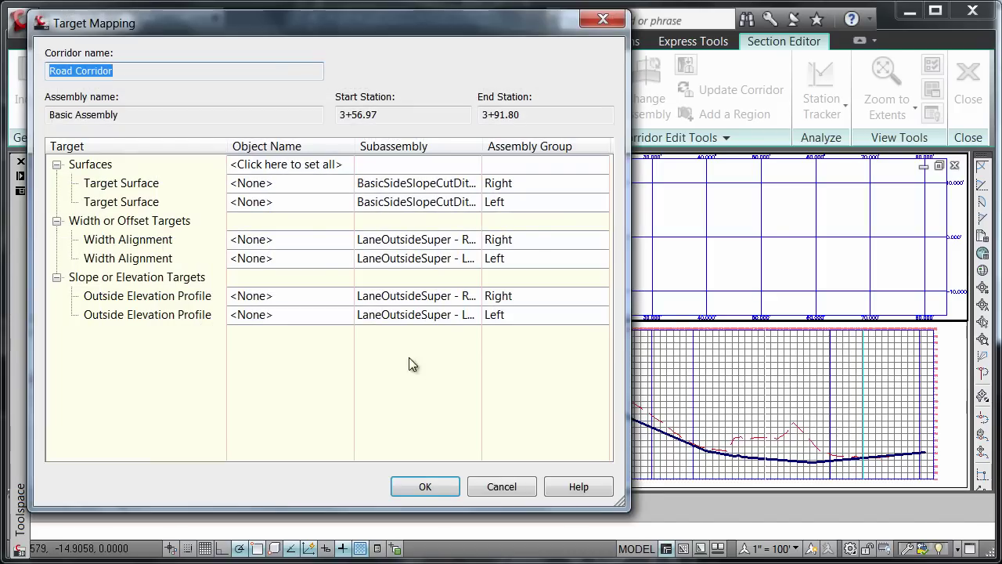
Step: Set all surface targets for the Demo region to Existing Ground
{"action": "left_click", "coordinate": [305, 167]}
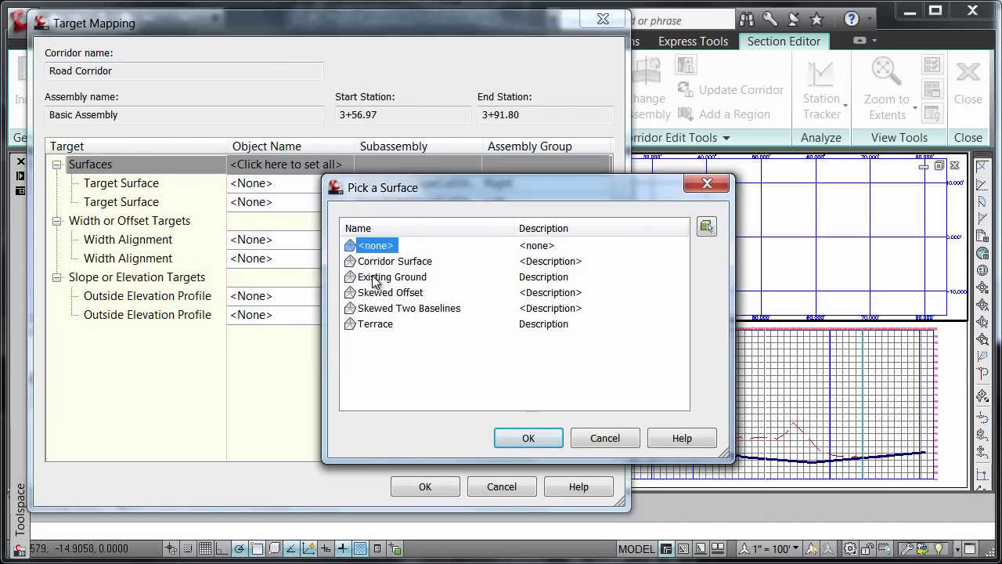
{"action": "left_click", "coordinate": [382, 278]}
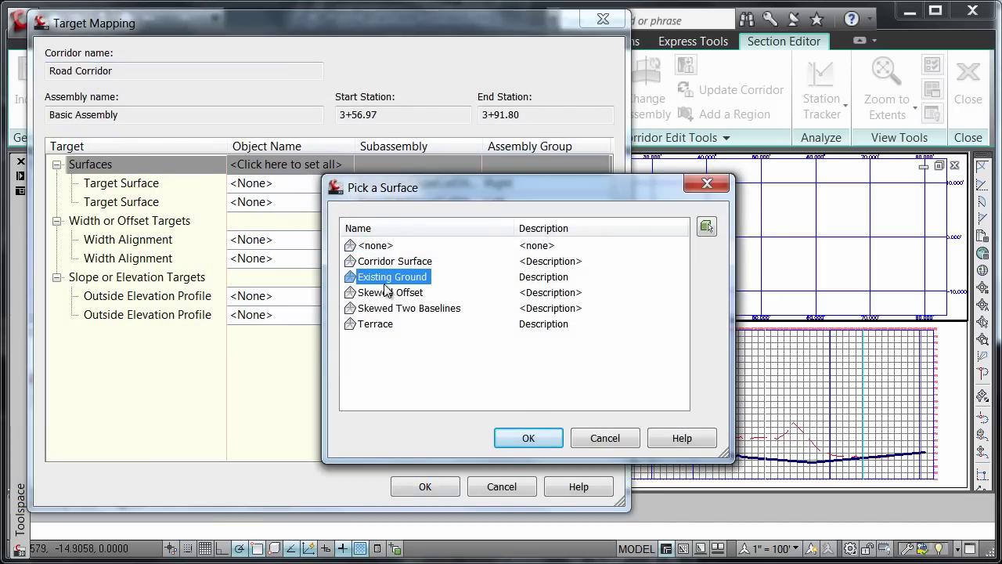
{"action": "left_click", "coordinate": [509, 439]}
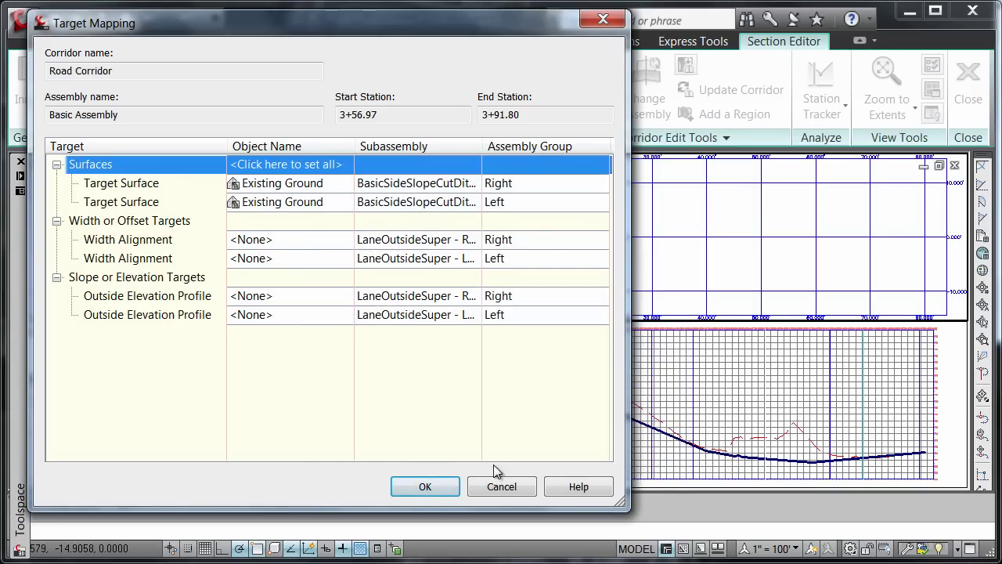
{"action": "left_click", "coordinate": [424, 487]}
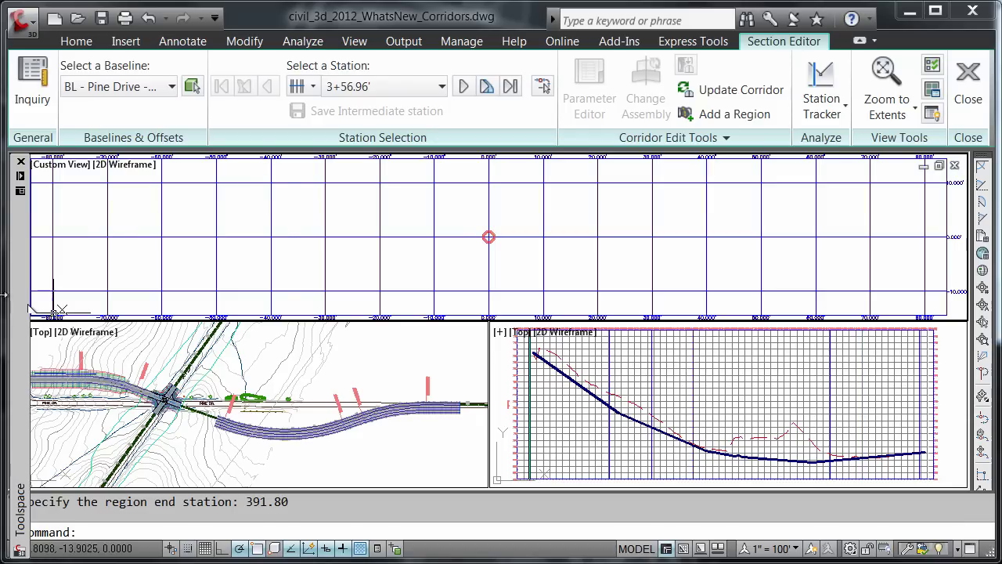
{"action": "mouse_move", "coordinate": [19, 307]}
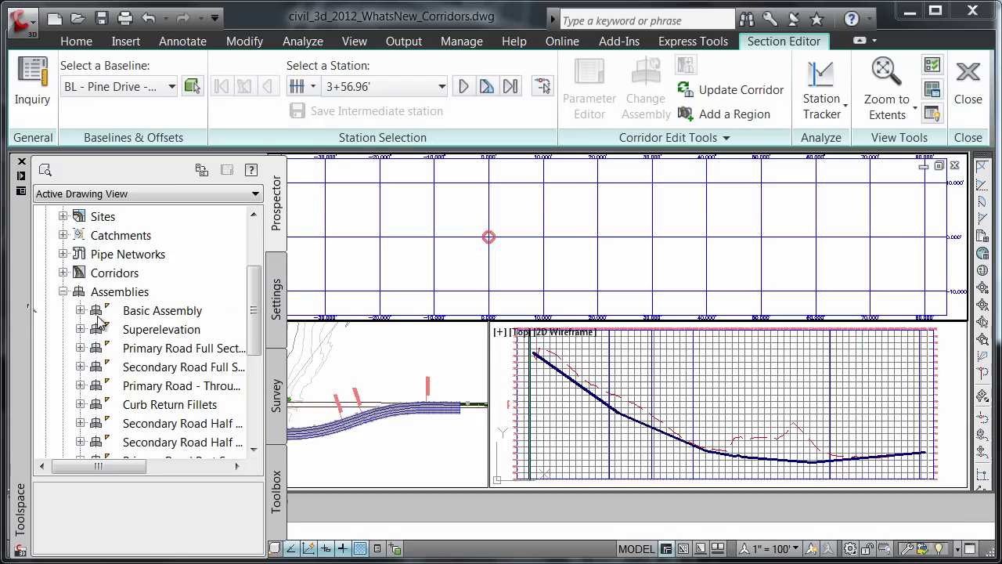
{"action": "right_click", "coordinate": [145, 313]}
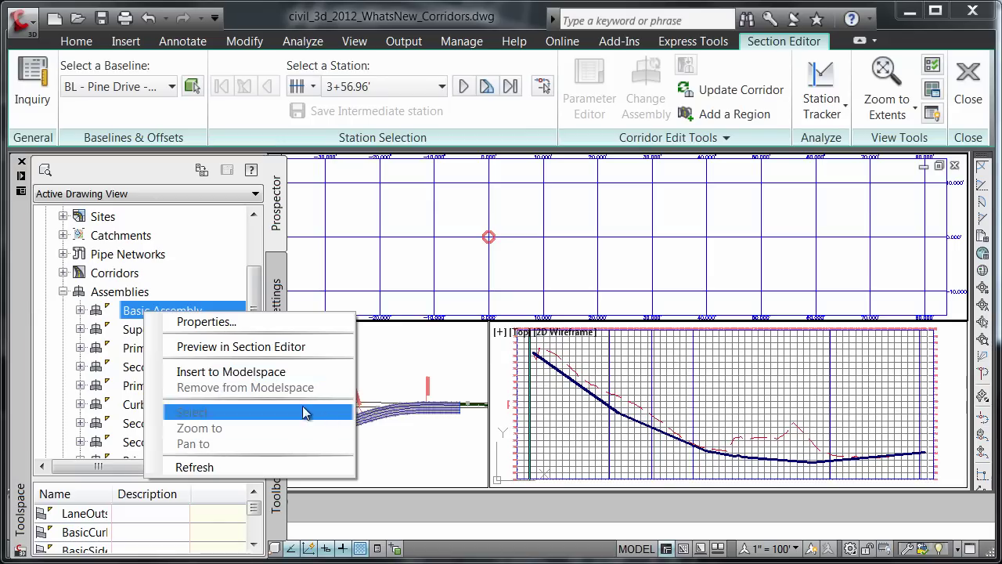
{"action": "key", "text": "Escape"}
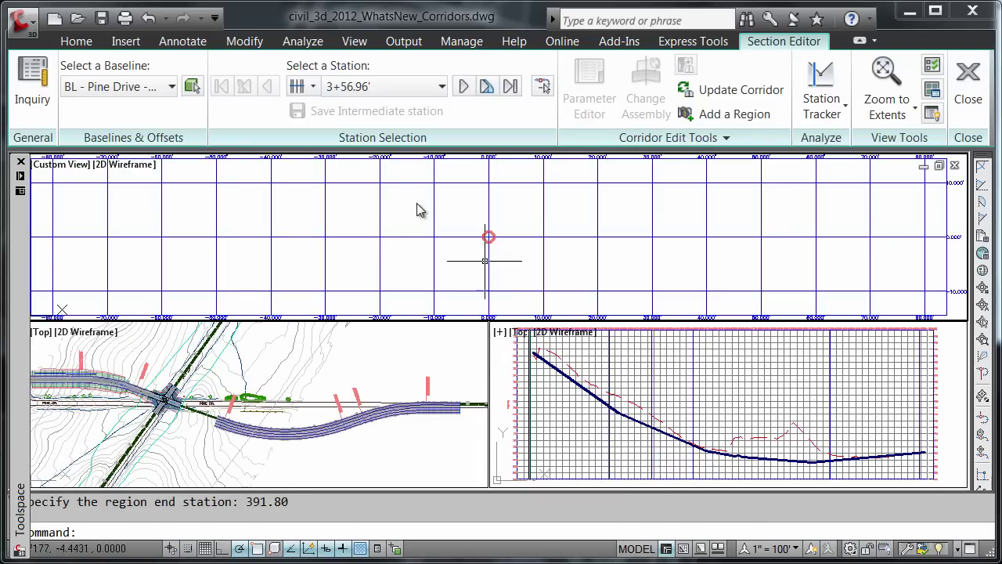
Step: Move through the station list to station 5+50.00'
{"action": "left_click", "coordinate": [423, 89]}
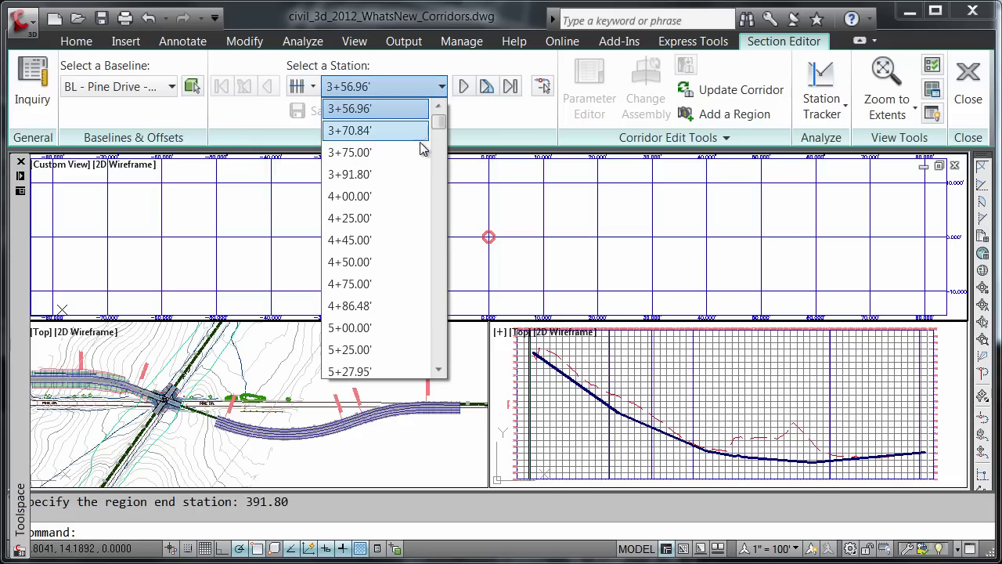
{"action": "scroll", "coordinate": [386, 352], "scroll_direction": "down", "scroll_amount": 5}
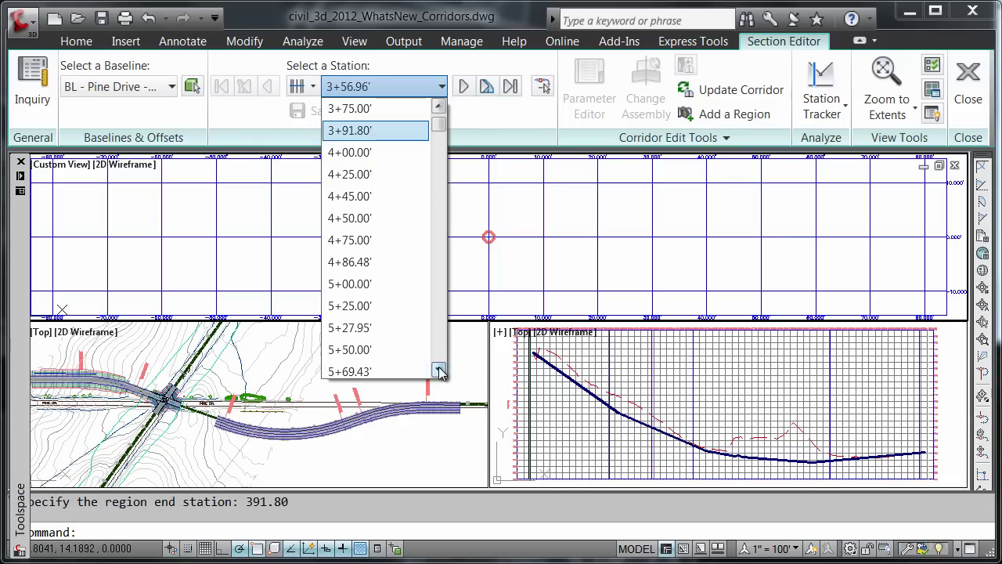
{"action": "left_click", "coordinate": [386, 353]}
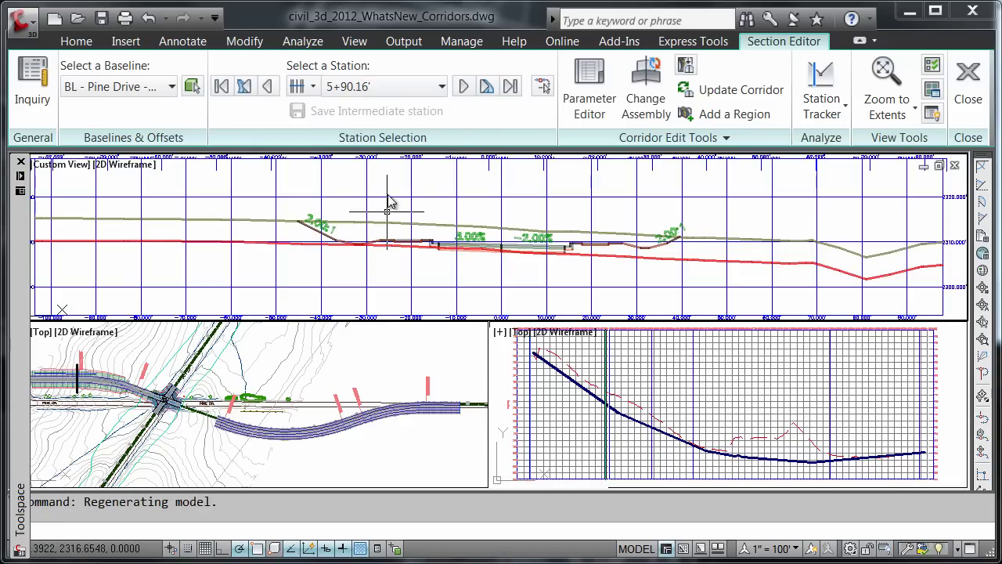
{"action": "left_click", "coordinate": [415, 93]}
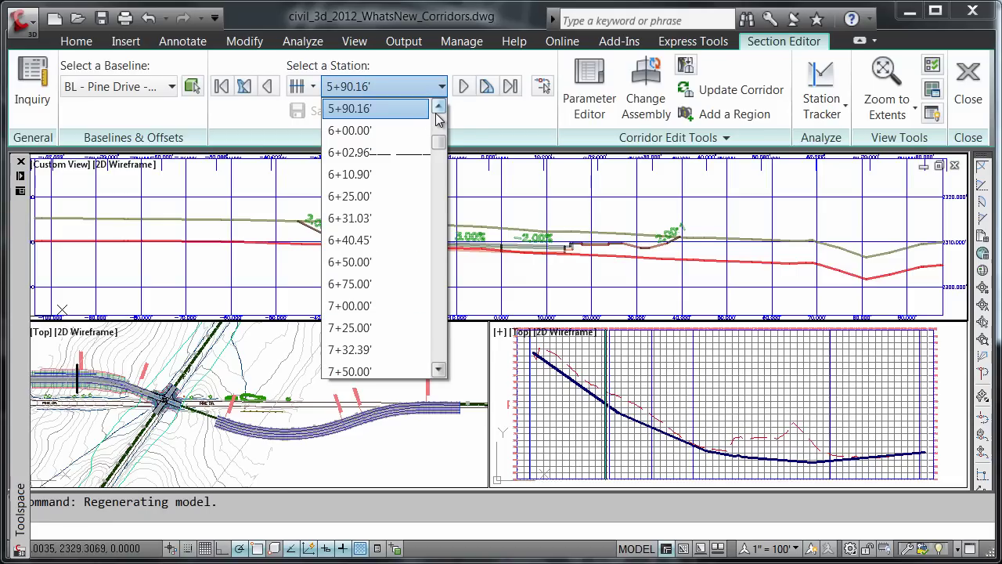
{"action": "left_click", "coordinate": [438, 107]}
{"action": "left_click", "coordinate": [438, 107]}
{"action": "left_click", "coordinate": [437, 107]}
{"action": "left_click", "coordinate": [403, 109]}
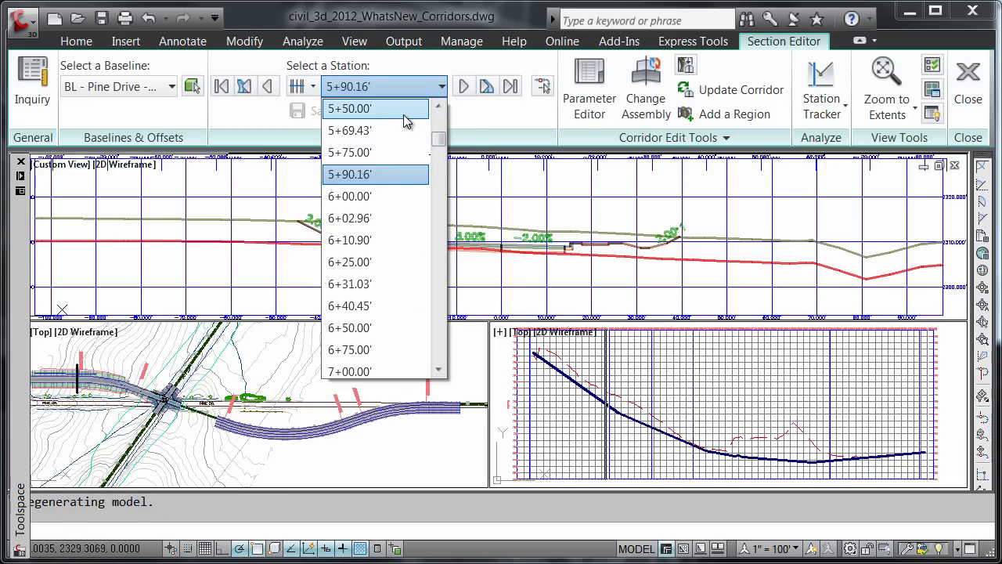
Step: Replace the assembly at this station with Secondary Road Full Section
{"action": "left_click", "coordinate": [639, 106]}
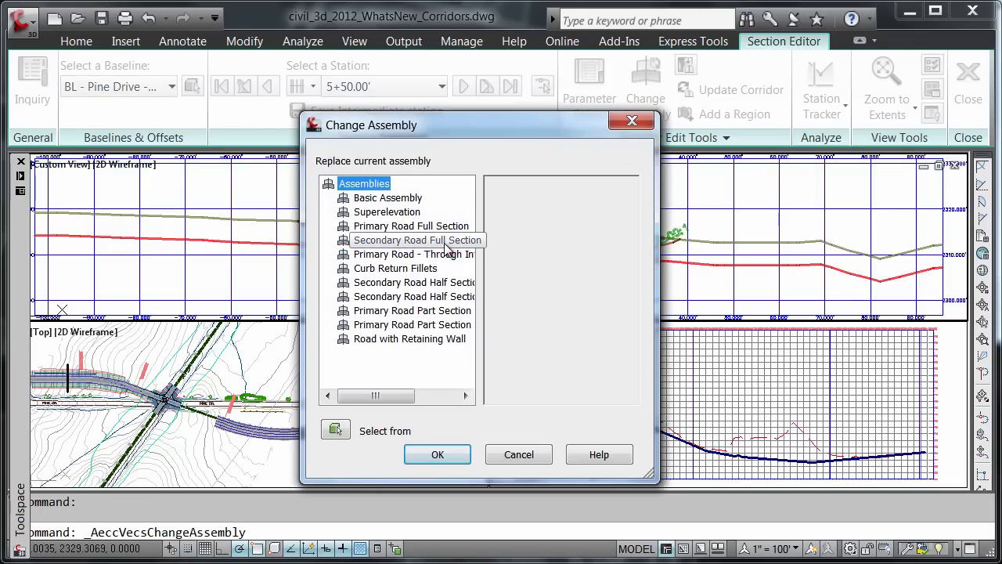
{"action": "left_click", "coordinate": [446, 243]}
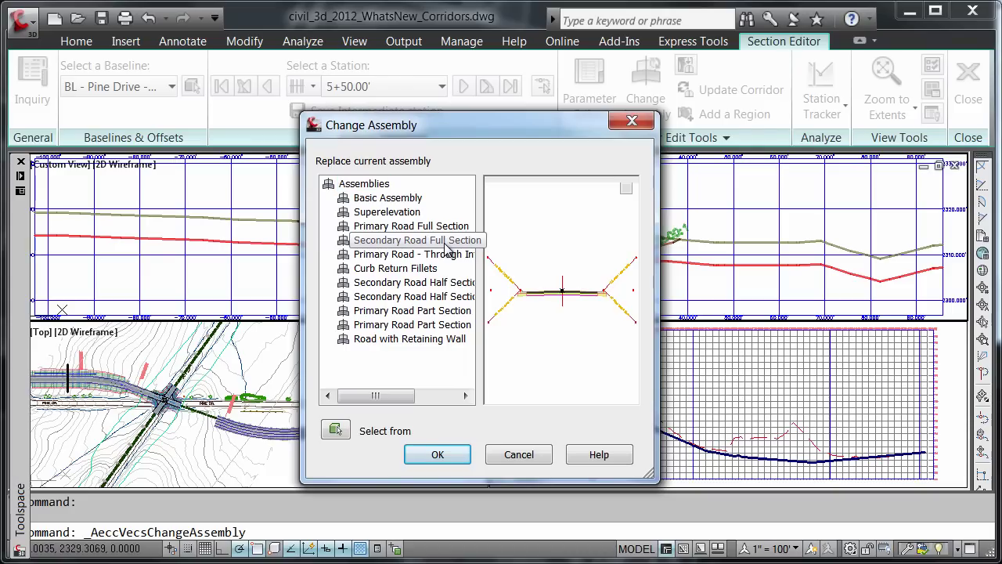
{"action": "left_click", "coordinate": [436, 459]}
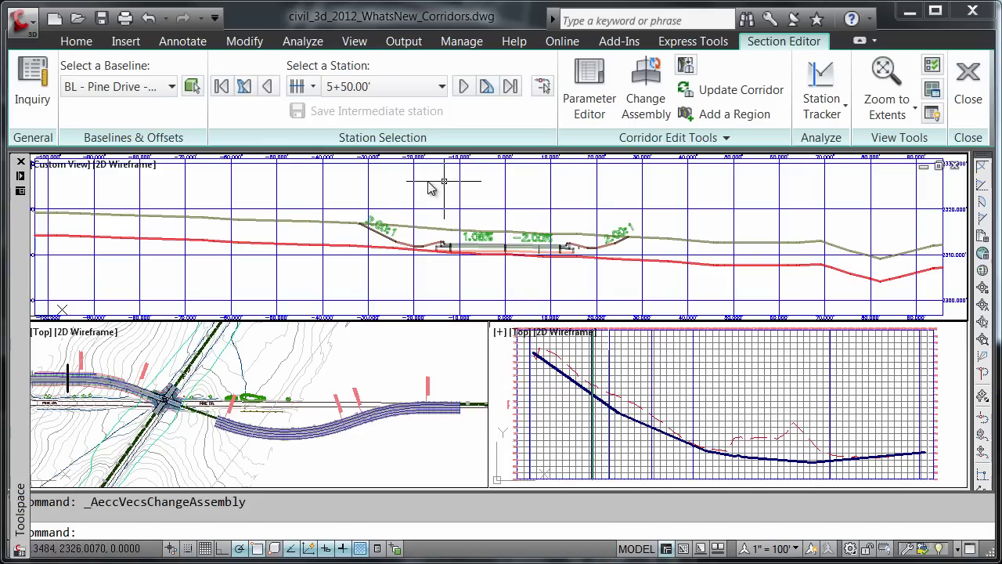
Step: Select the section's subassemblies and retarget the left slope to the Terrace surface
{"action": "mouse_move", "coordinate": [537, 302]}
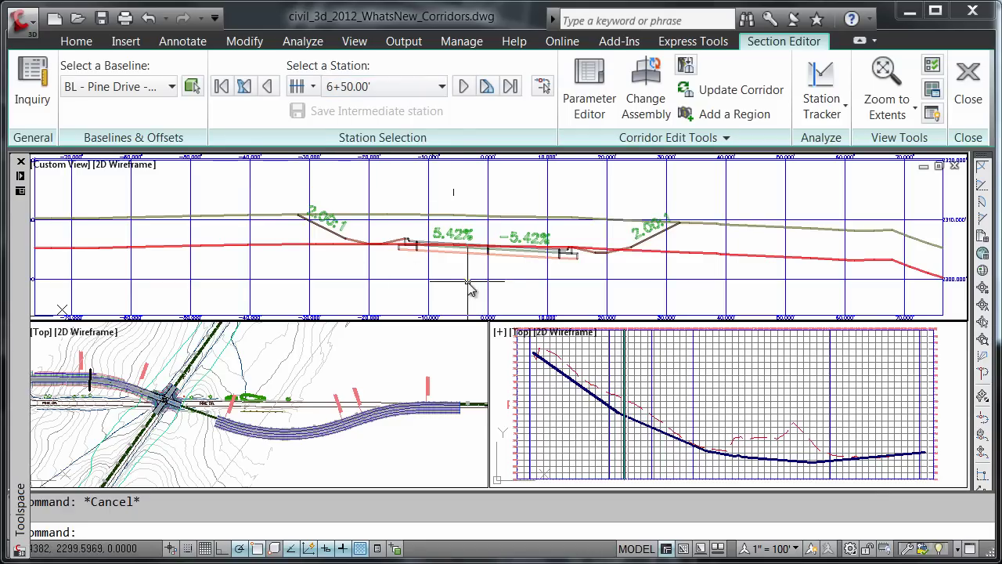
{"action": "left_click", "coordinate": [450, 252]}
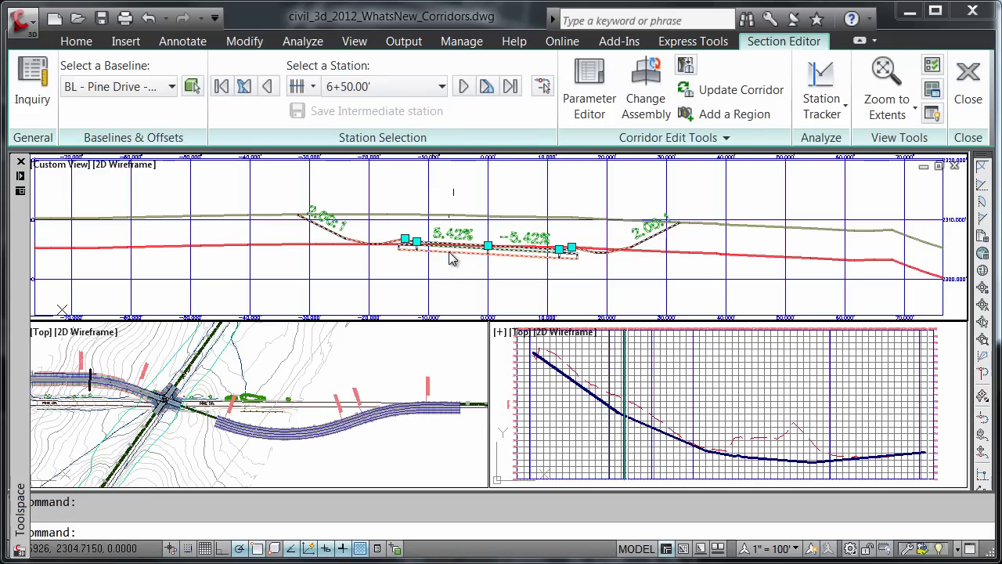
{"action": "mouse_move", "coordinate": [407, 245]}
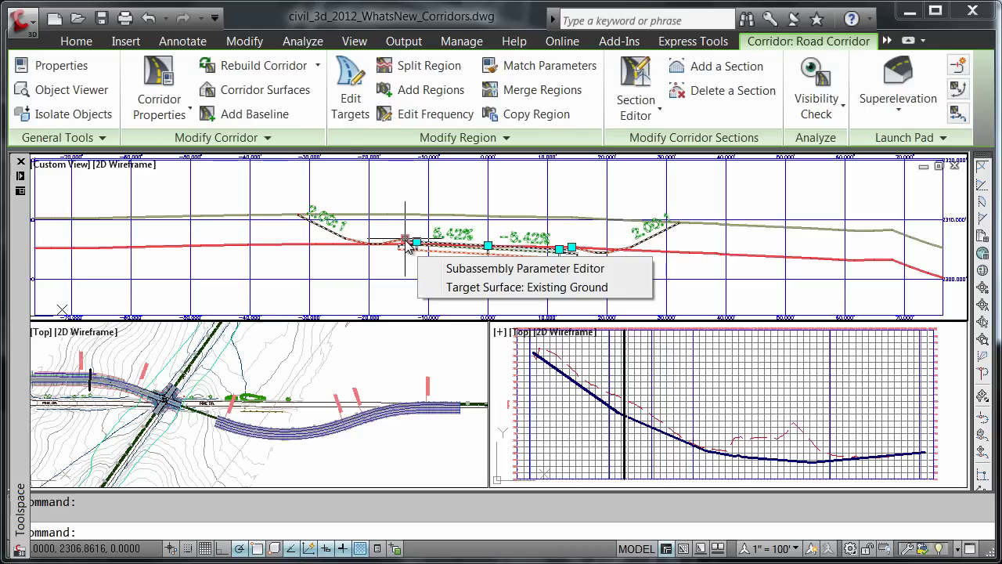
{"action": "left_click", "coordinate": [477, 289]}
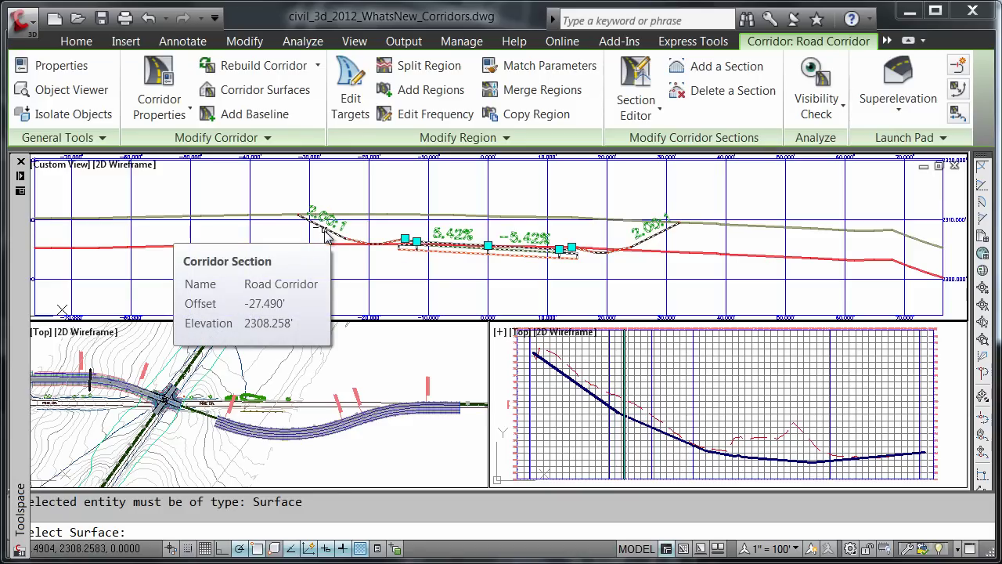
{"action": "key", "text": "Return"}
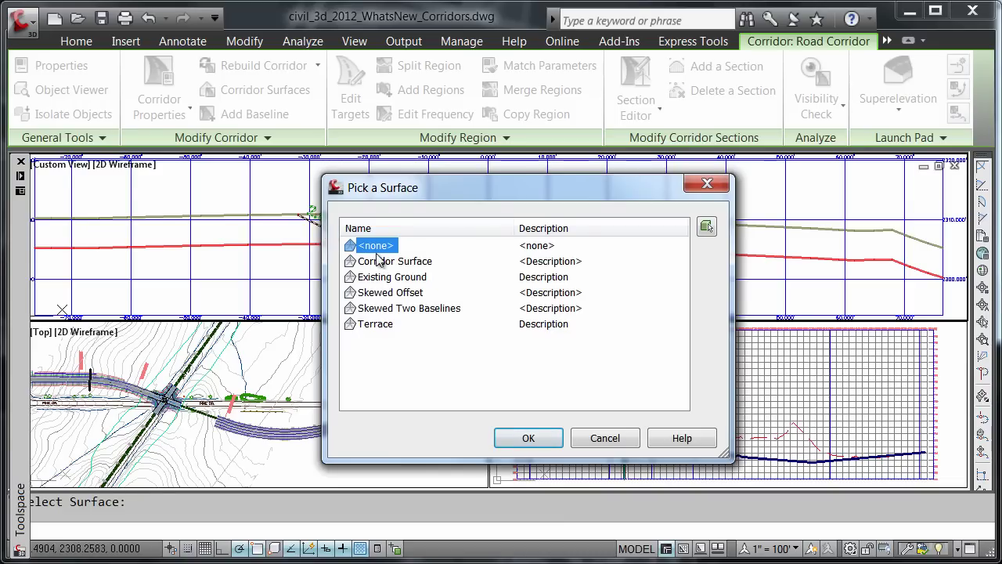
{"action": "left_click", "coordinate": [380, 325]}
{"action": "left_click", "coordinate": [528, 438]}
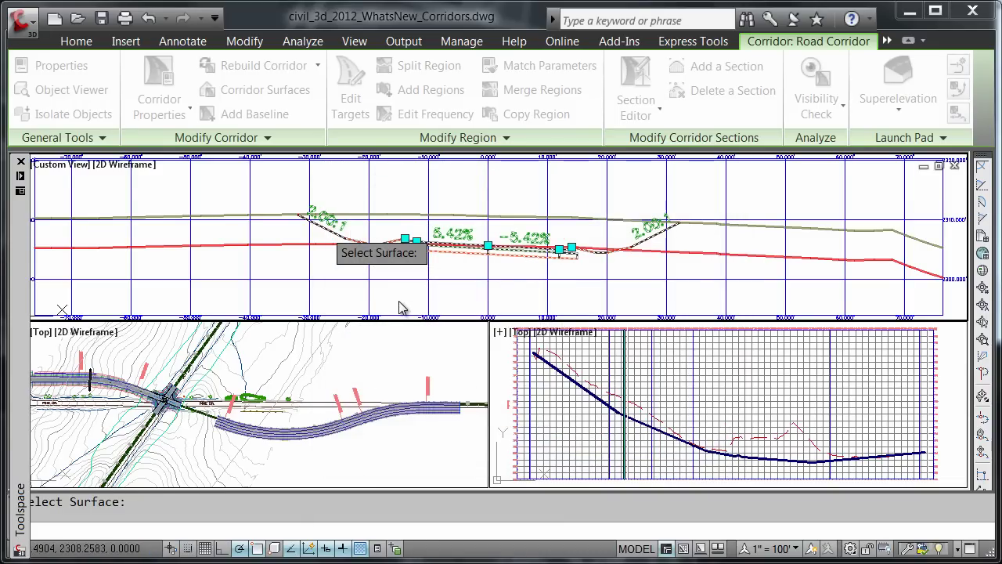
{"action": "key", "text": "Return"}
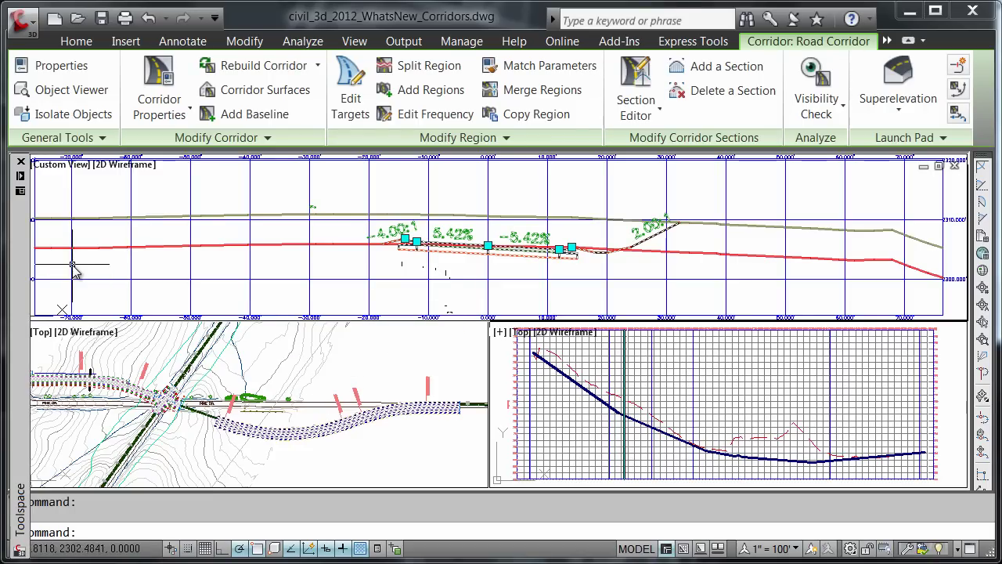
Step: Rebuild Road Corridor from the Corridors list in Prospector
{"action": "mouse_move", "coordinate": [28, 265]}
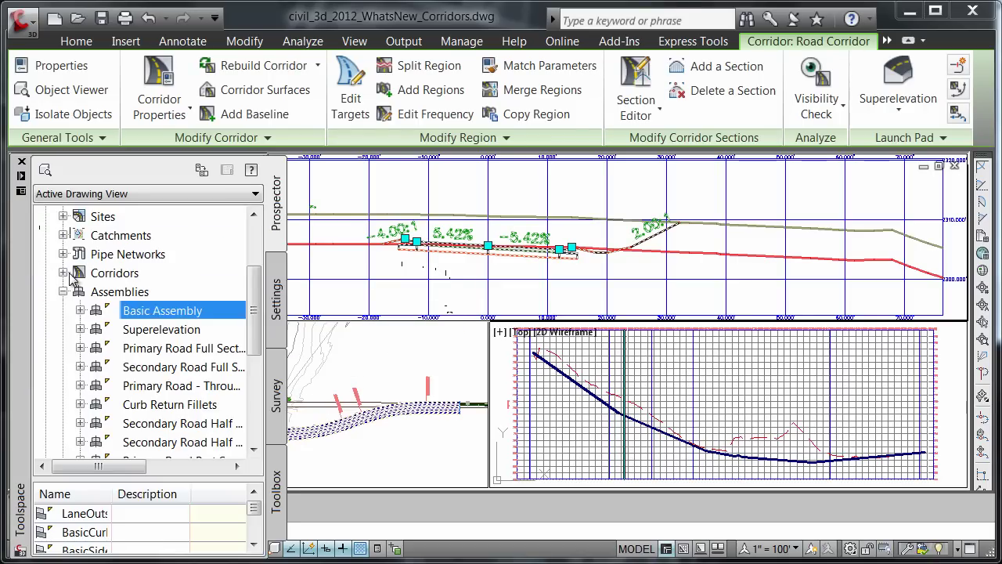
{"action": "left_click", "coordinate": [64, 273]}
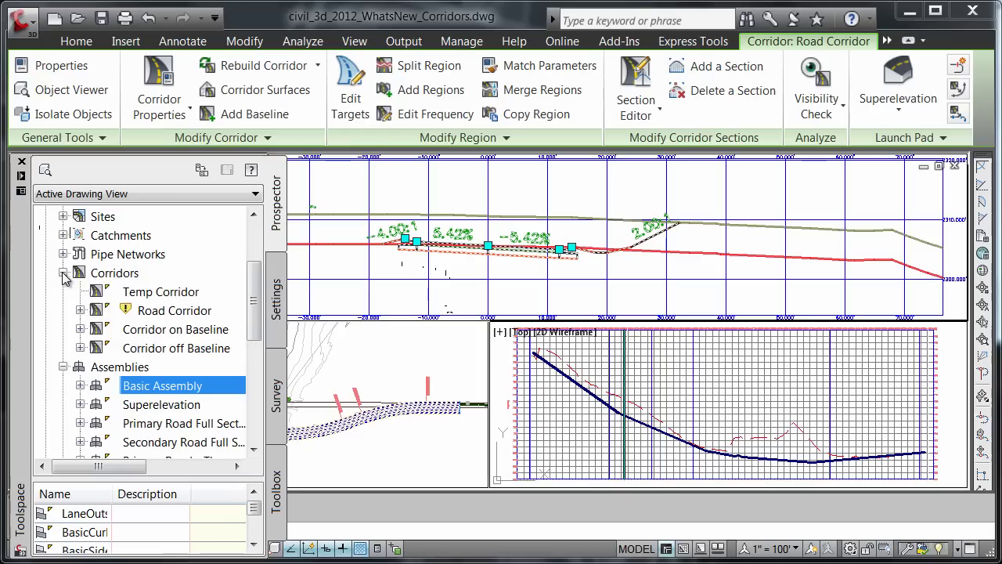
{"action": "right_click", "coordinate": [163, 316]}
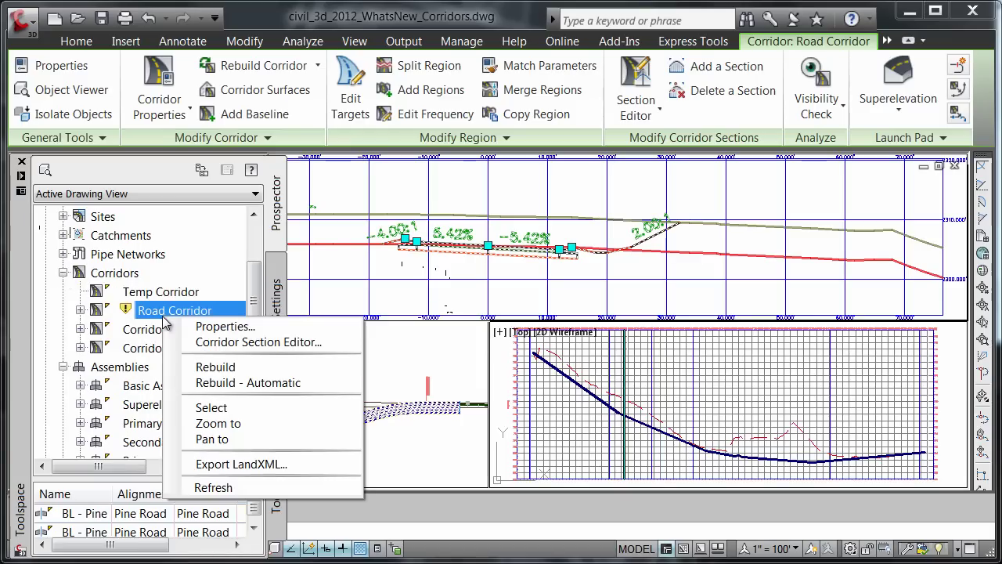
{"action": "left_click", "coordinate": [209, 368]}
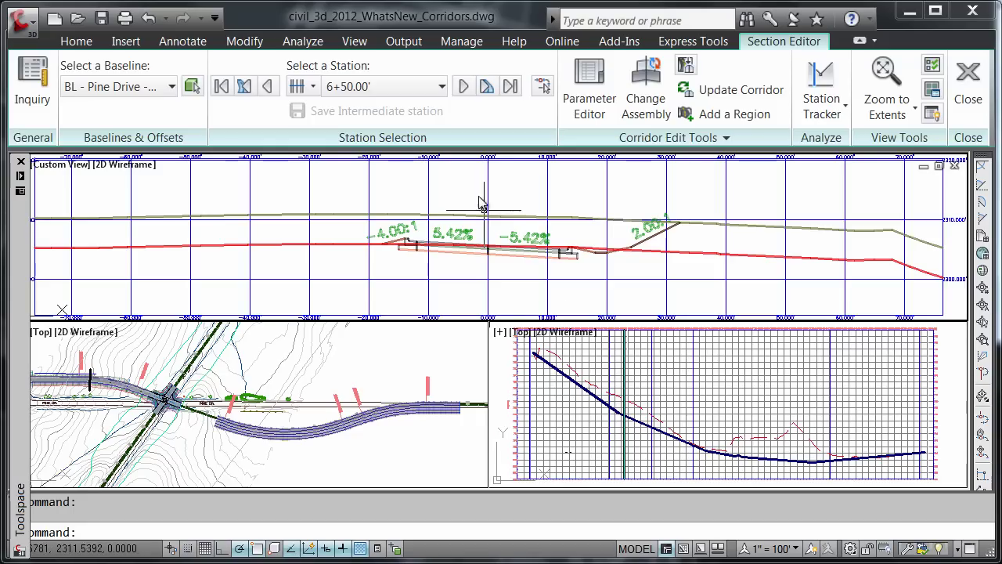
Step: Step forward two regions and back two to 8+21.70', then list only Region Stations
{"action": "left_click", "coordinate": [485, 87]}
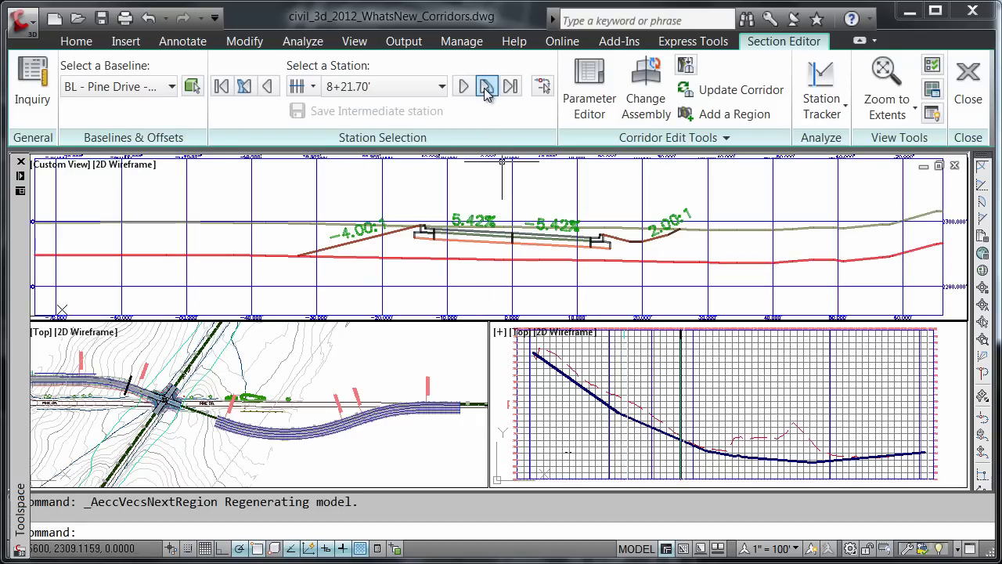
{"action": "left_click", "coordinate": [486, 88]}
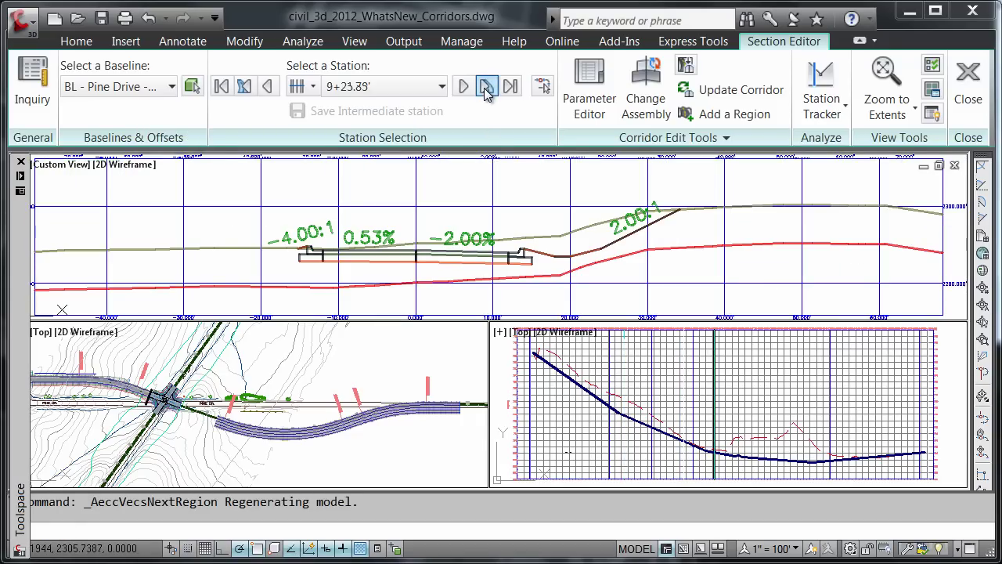
{"action": "left_click", "coordinate": [245, 87]}
{"action": "left_click", "coordinate": [244, 87]}
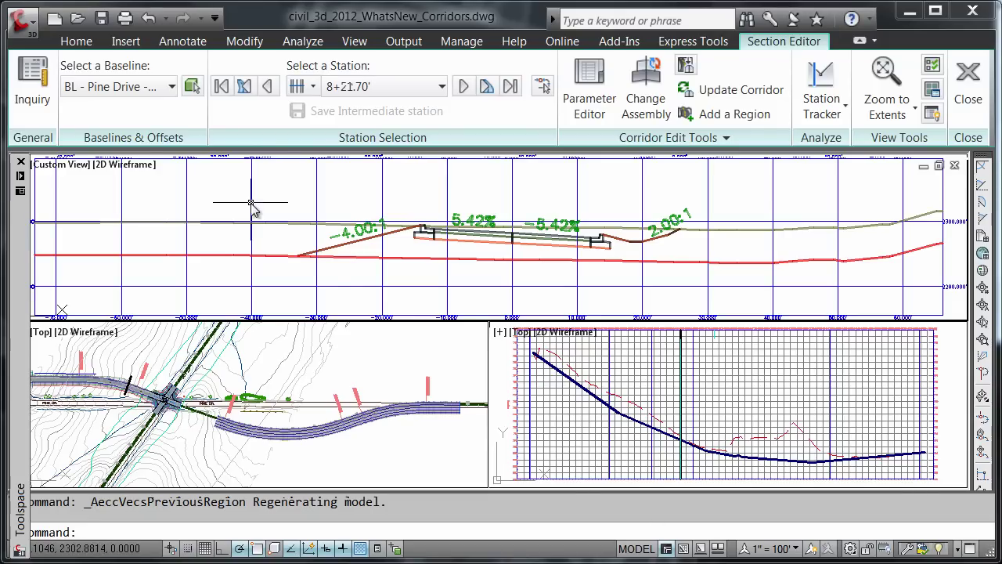
{"action": "left_click", "coordinate": [312, 89]}
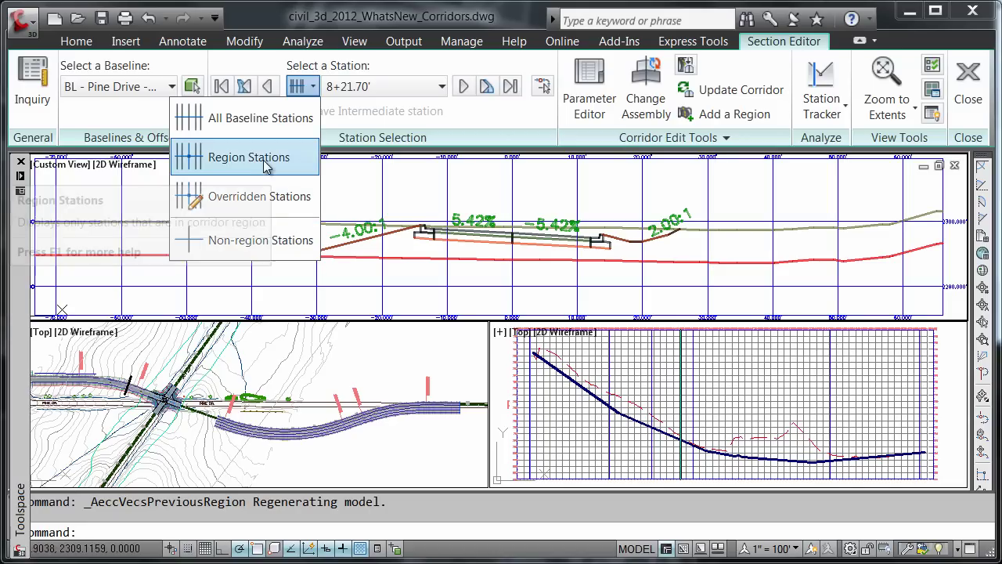
{"action": "left_click", "coordinate": [249, 157]}
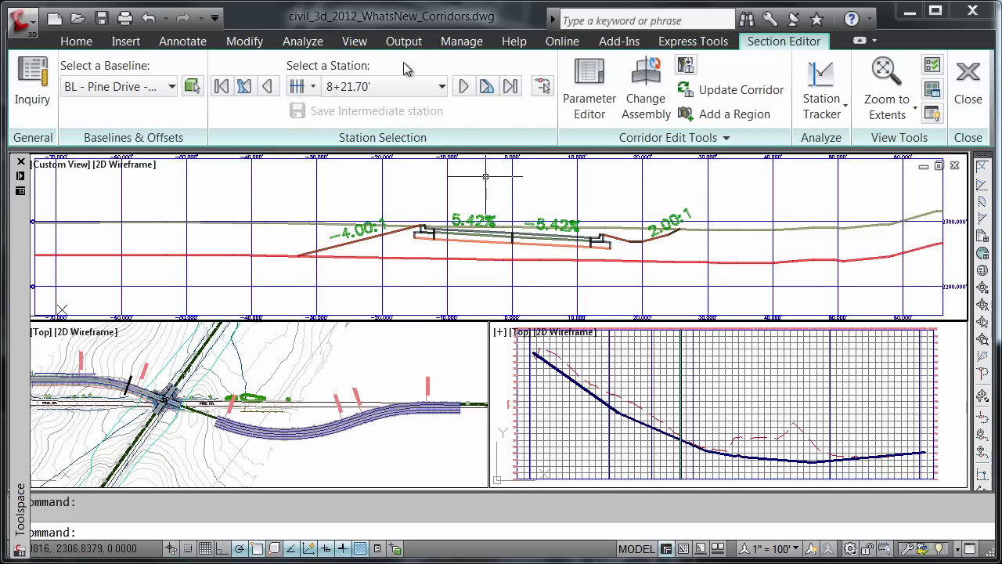
Step: Browse the station list, then pick a station by entering 600 to show intermediate station 6+80.00'
{"action": "left_click", "coordinate": [441, 87]}
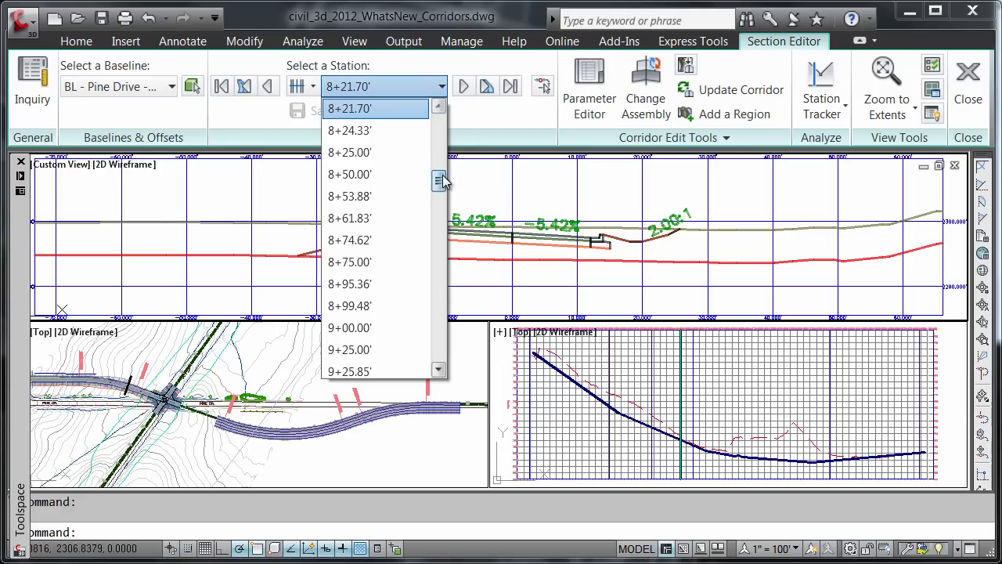
{"action": "scroll", "coordinate": [442, 179], "scroll_direction": "up", "scroll_amount": 1}
{"action": "left_click_drag", "start_coordinate": [442, 178], "coordinate": [442, 174]}
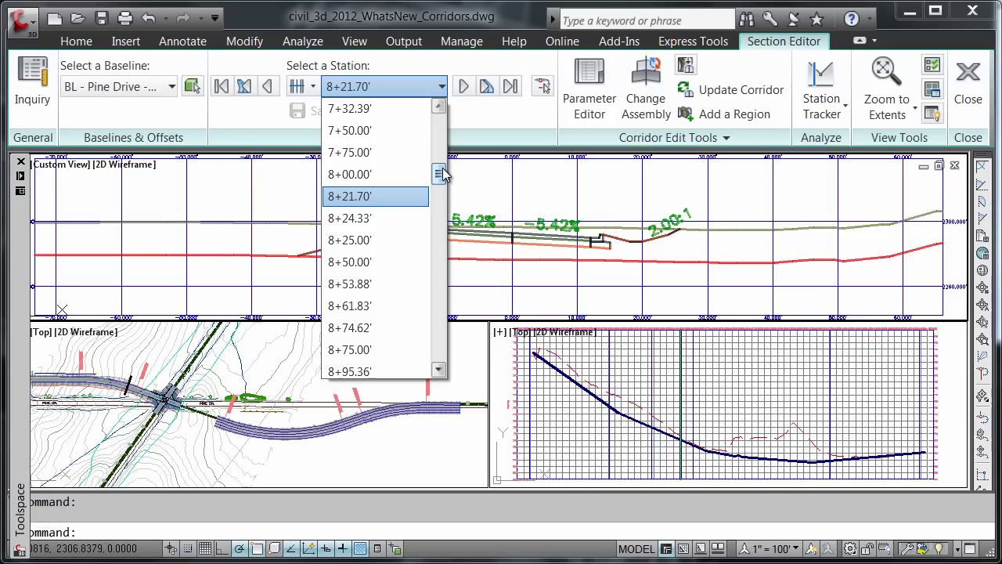
{"action": "left_click", "coordinate": [544, 90]}
{"action": "left_click", "coordinate": [544, 88]}
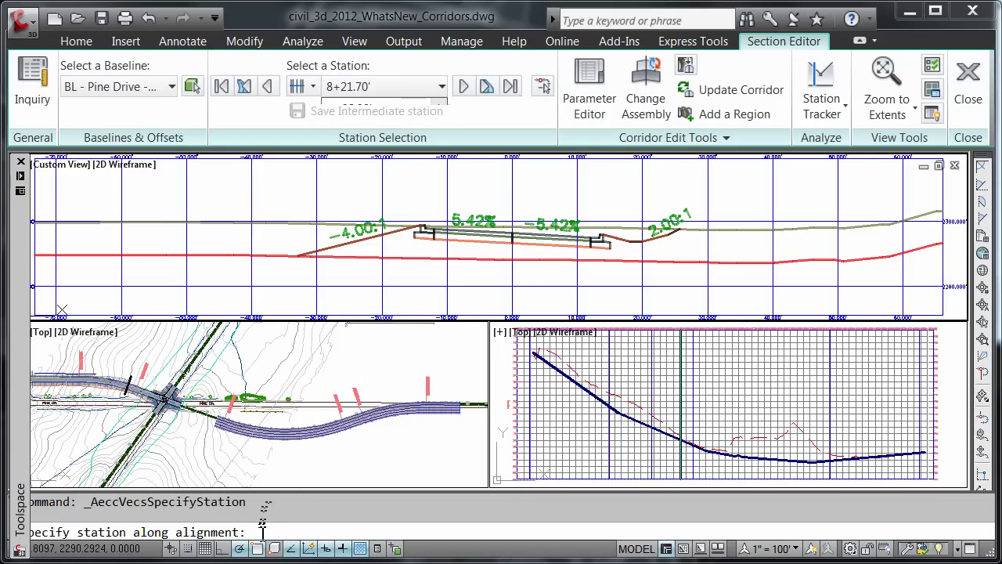
{"action": "type", "text": "600"}
{"action": "key", "text": "Return"}
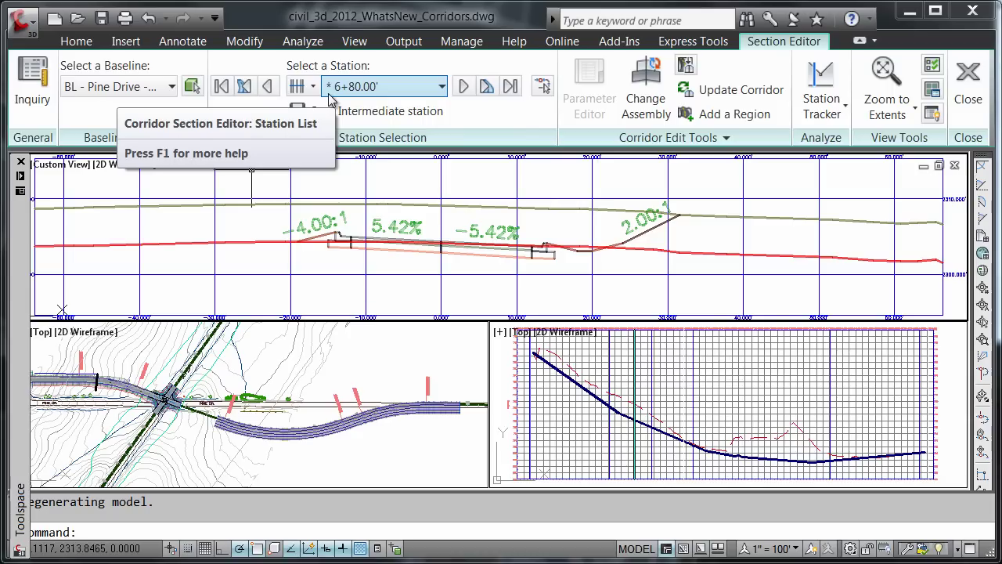
Step: Save 6+80.00' as a permanent corridor station with Save Intermediate Station
{"action": "left_click", "coordinate": [374, 119]}
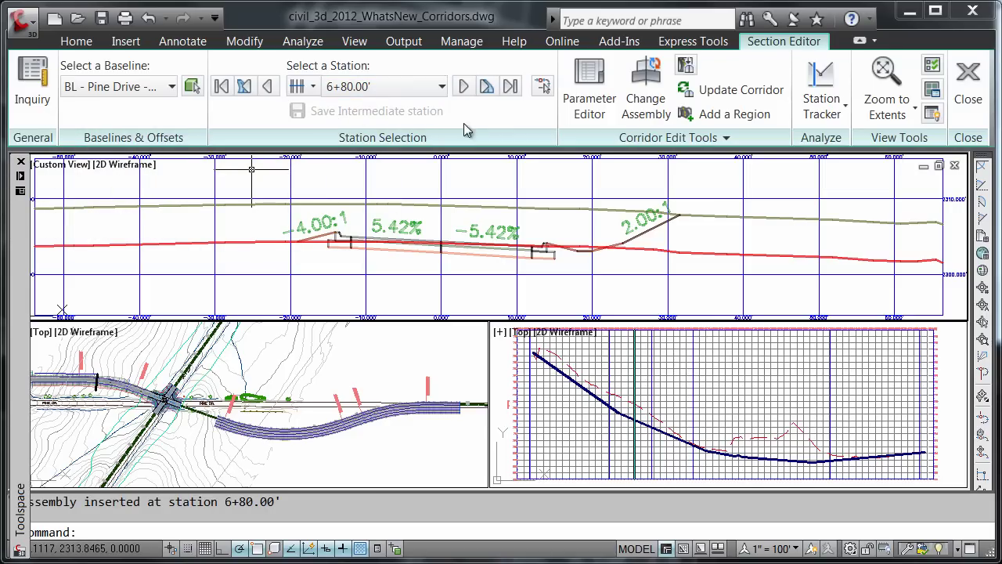
Step: Exit the Section Editor and launch Create Corridor from the Home ribbon's Create Design panel
{"action": "left_click", "coordinate": [967, 114]}
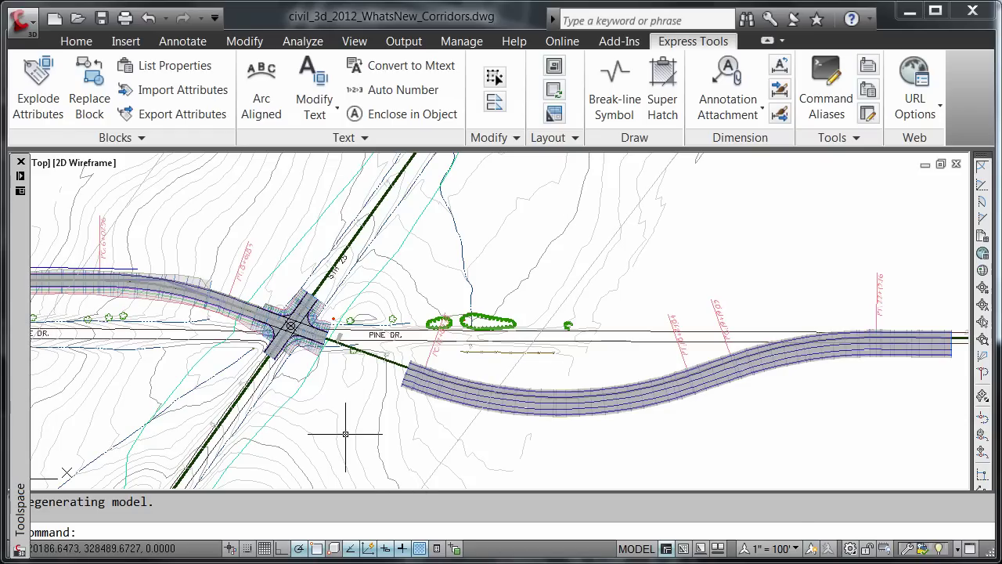
{"action": "left_click", "coordinate": [79, 45]}
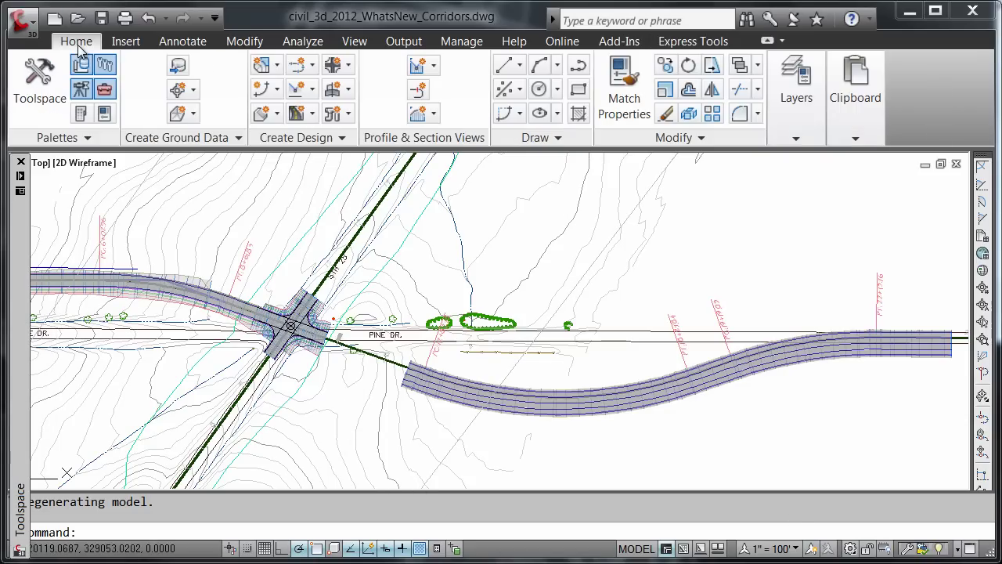
{"action": "left_click", "coordinate": [296, 114]}
{"action": "left_click", "coordinate": [242, 187]}
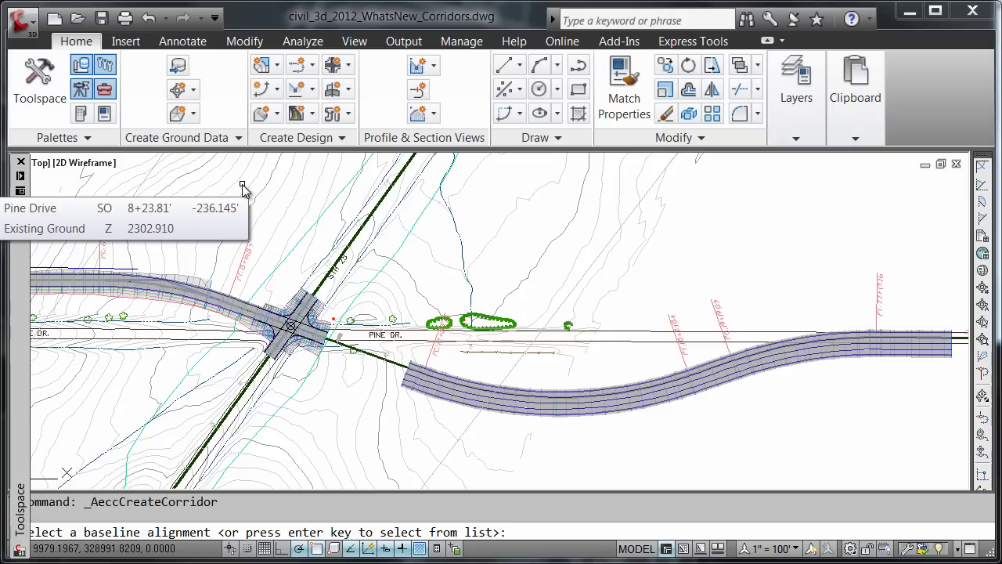
Step: Pick State Road 25 from the list as the corridor's baseline alignment
{"action": "key", "text": "Return"}
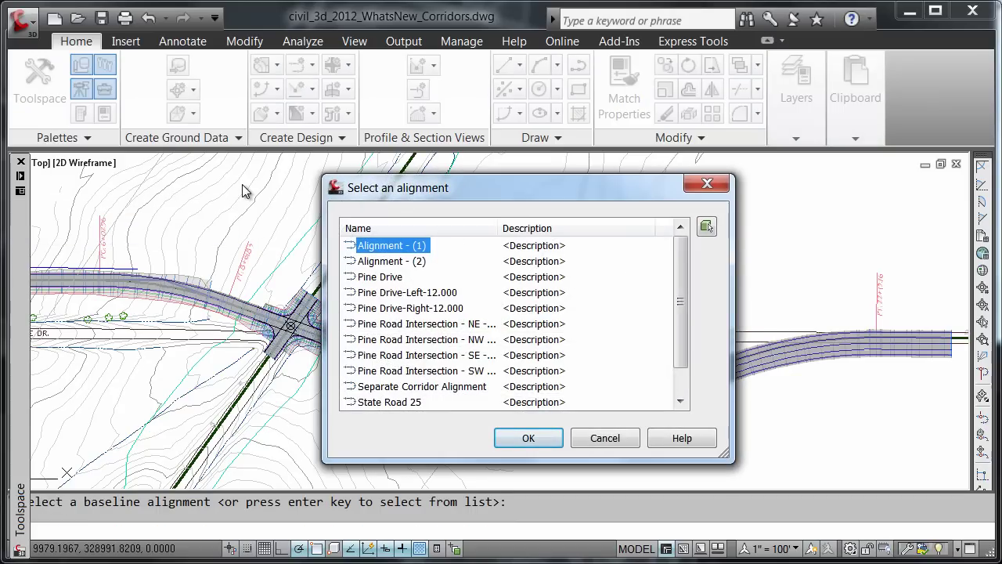
{"action": "left_click", "coordinate": [403, 405]}
{"action": "left_click", "coordinate": [527, 438]}
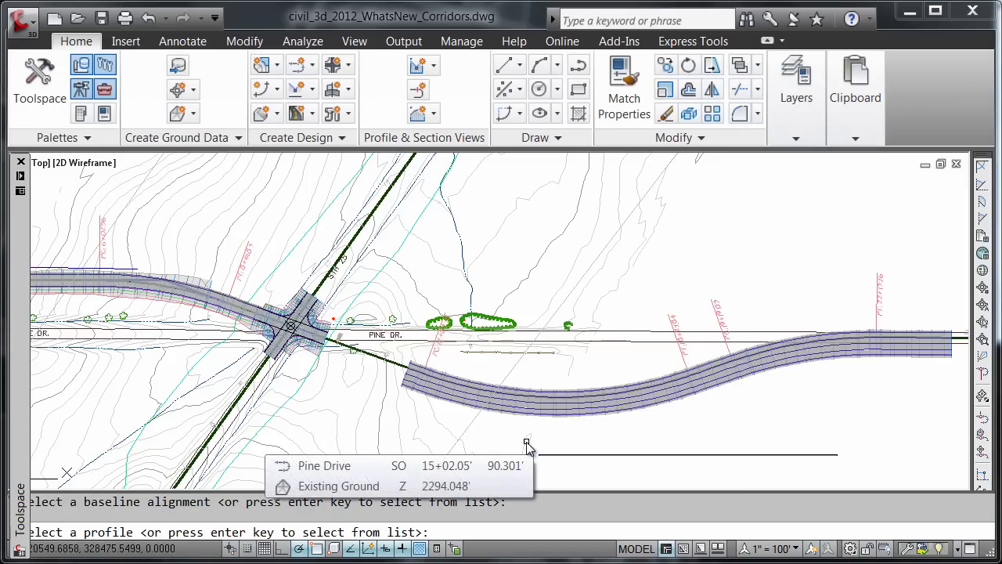
Step: Choose the State Road 25 Proposed profile and skip the assembly prompt
{"action": "key", "text": "Return"}
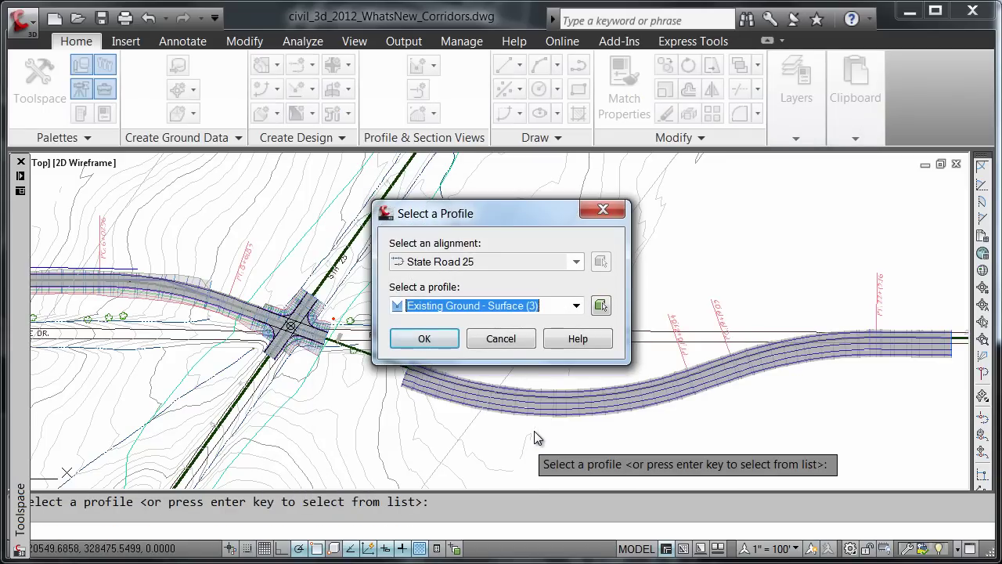
{"action": "left_click", "coordinate": [576, 307]}
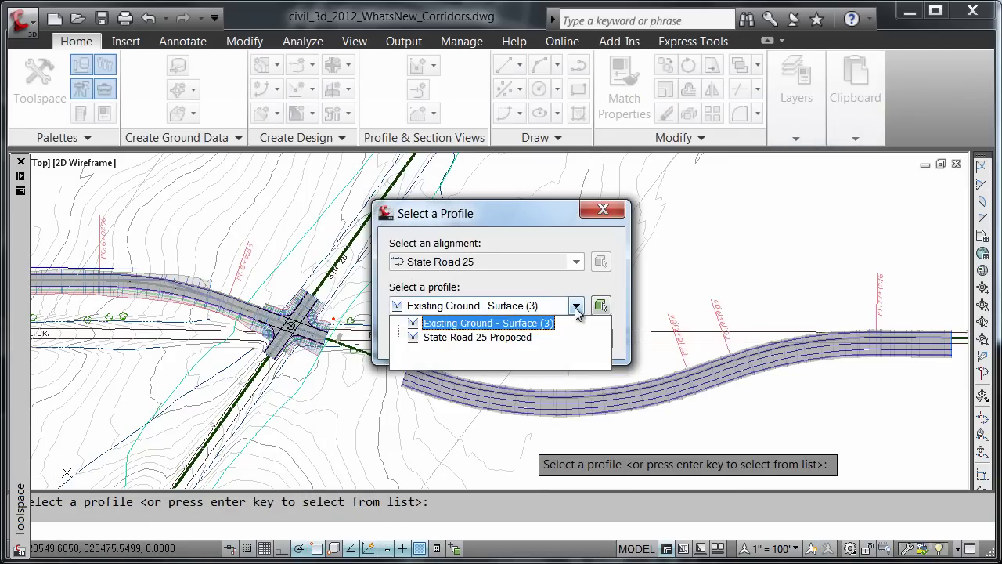
{"action": "left_click", "coordinate": [501, 338]}
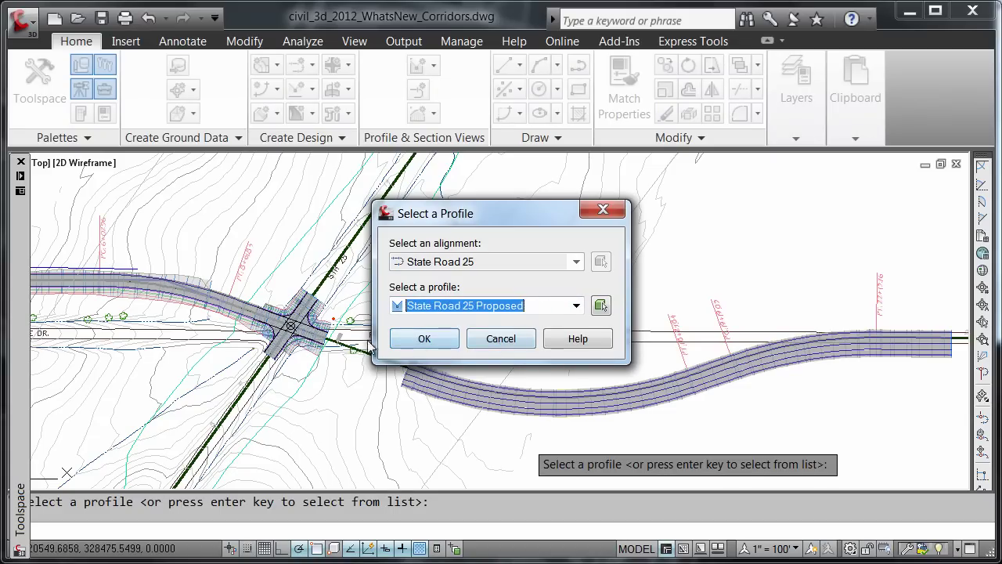
{"action": "left_click", "coordinate": [420, 339]}
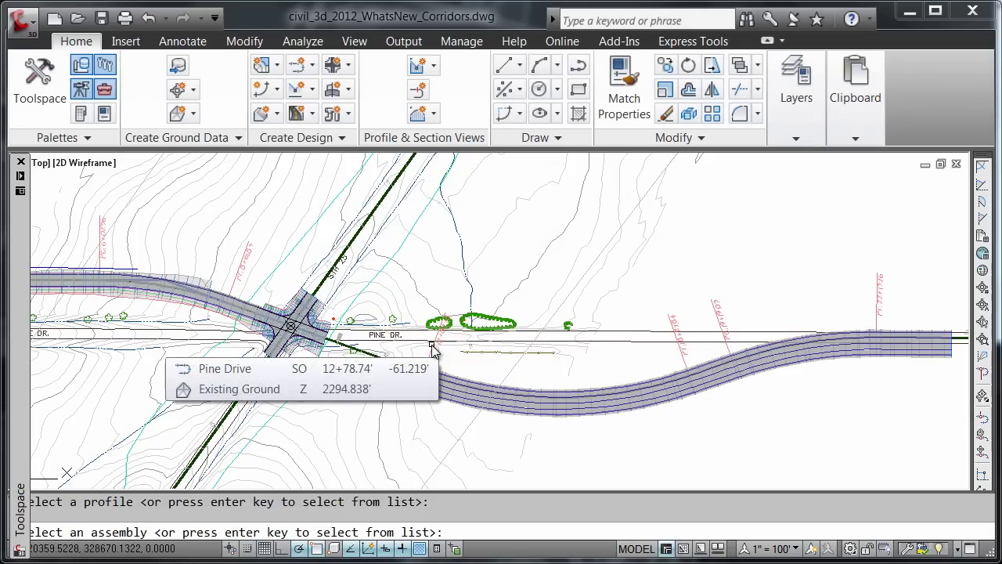
{"action": "key", "text": "Escape"}
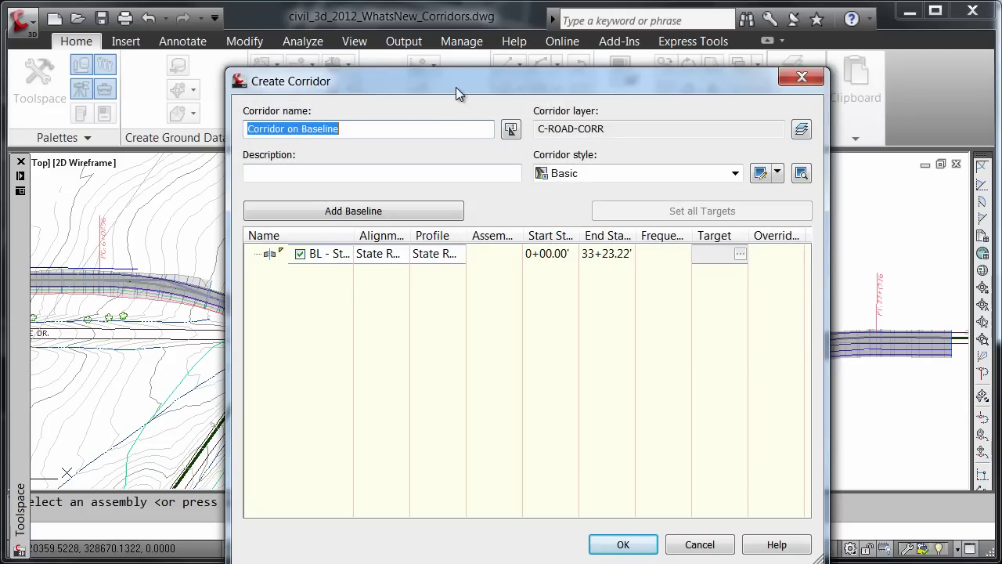
Step: Name the new corridor 'Preview' and create it without any regions
{"action": "left_click_drag", "start_coordinate": [455, 86], "coordinate": [431, 47]}
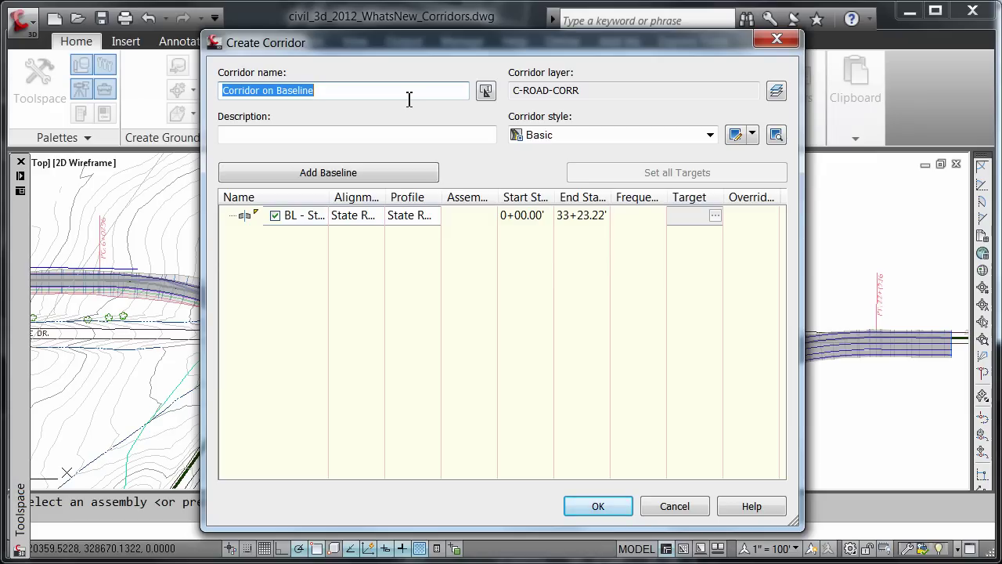
{"action": "type", "text": "P"}
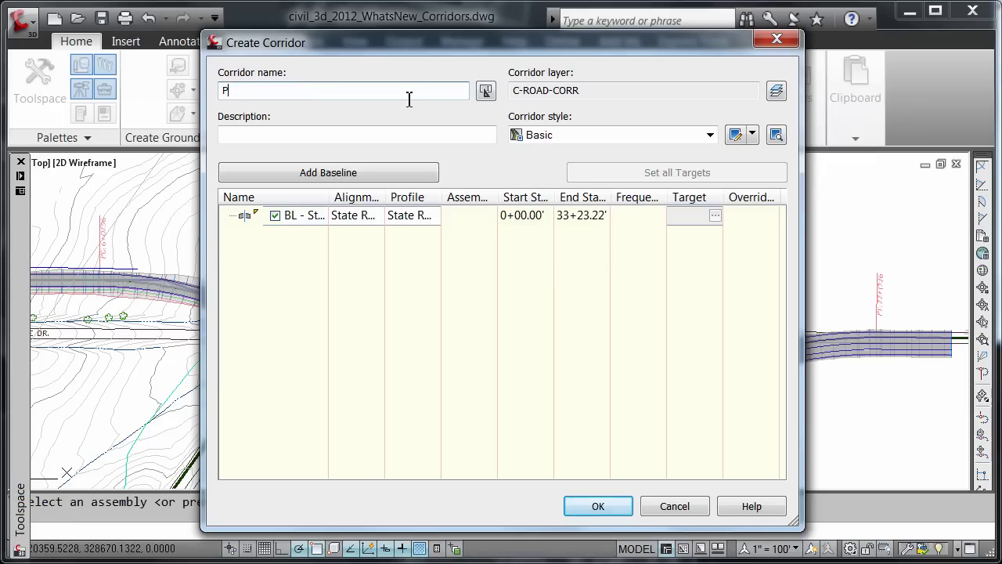
{"action": "type", "text": "review"}
{"action": "left_click", "coordinate": [599, 506]}
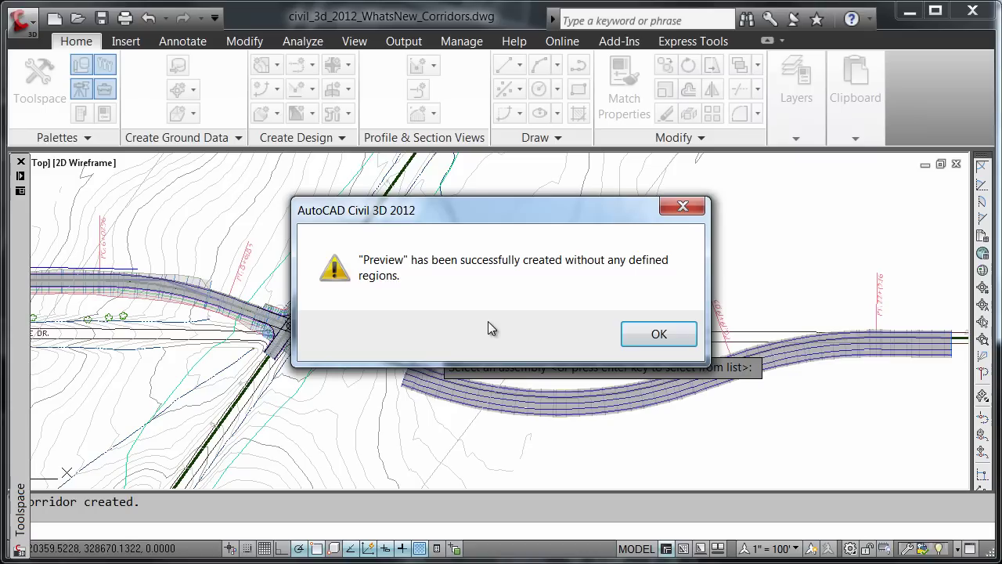
Step: Dismiss the creation message and open the Preview corridor in the Corridor Section Editor from Prospector
{"action": "left_click", "coordinate": [643, 338]}
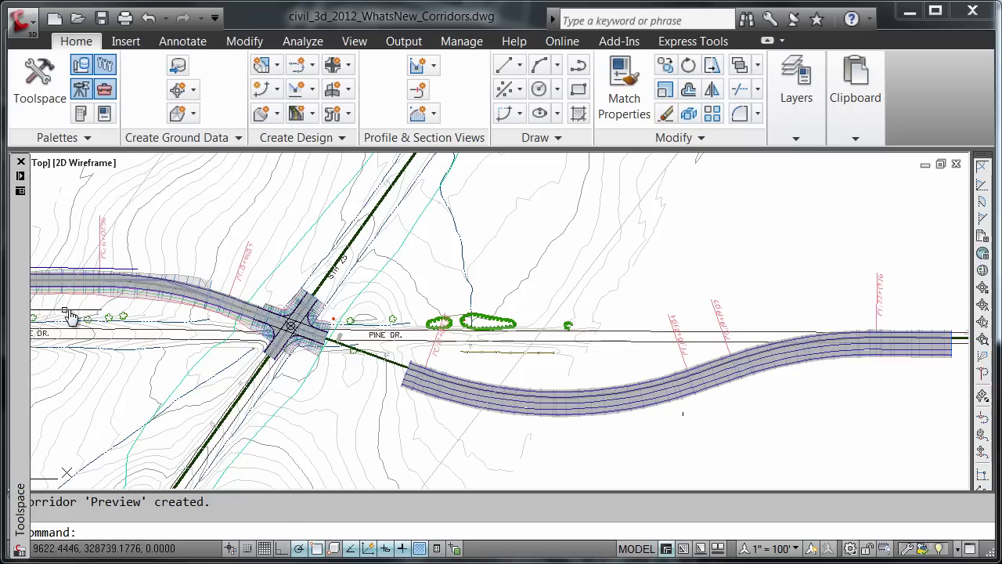
{"action": "mouse_move", "coordinate": [27, 330]}
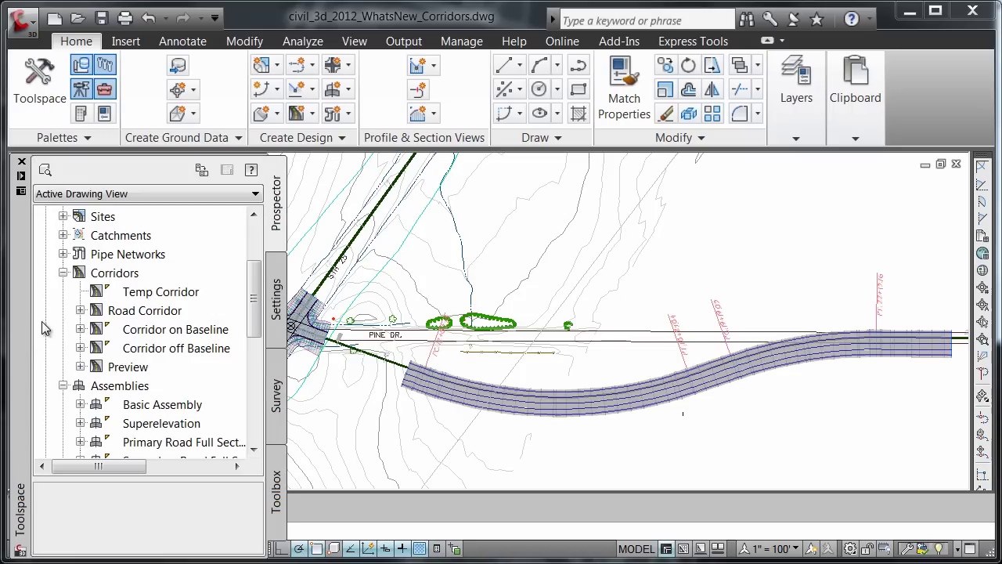
{"action": "right_click", "coordinate": [125, 368]}
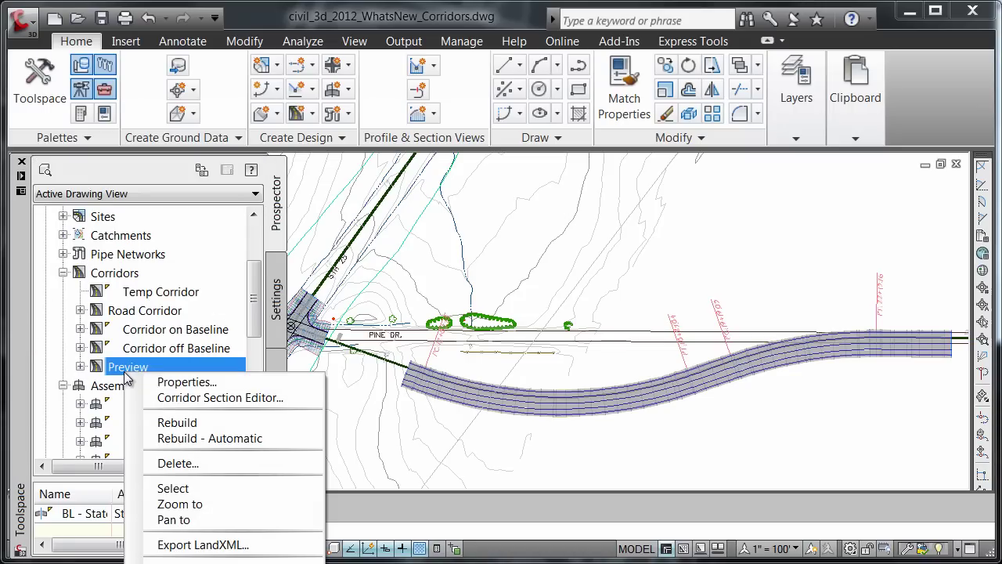
{"action": "left_click", "coordinate": [173, 400]}
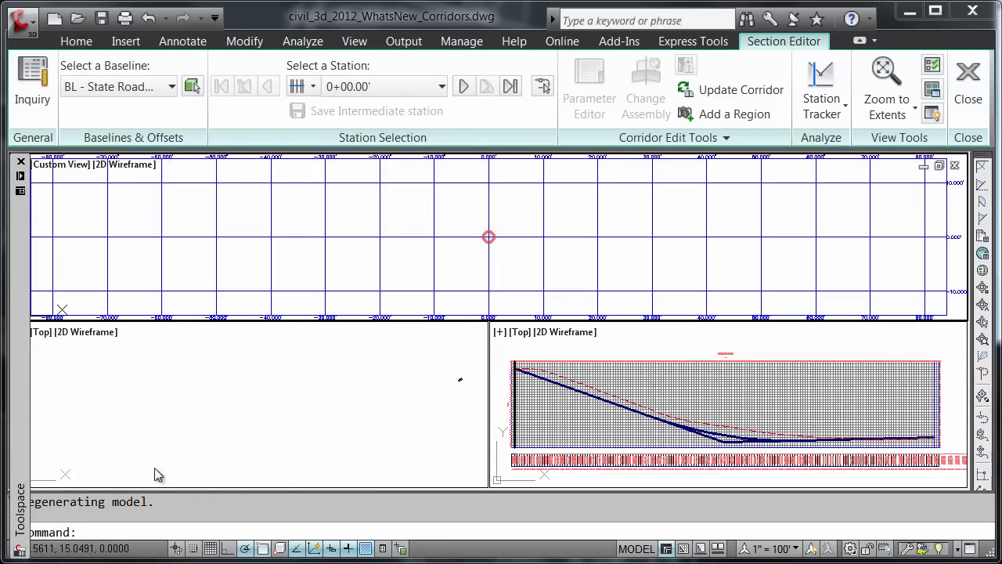
Step: Show the Basic Assembly as a preview in the Section Editor from its Prospector menu
{"action": "mouse_move", "coordinate": [13, 399]}
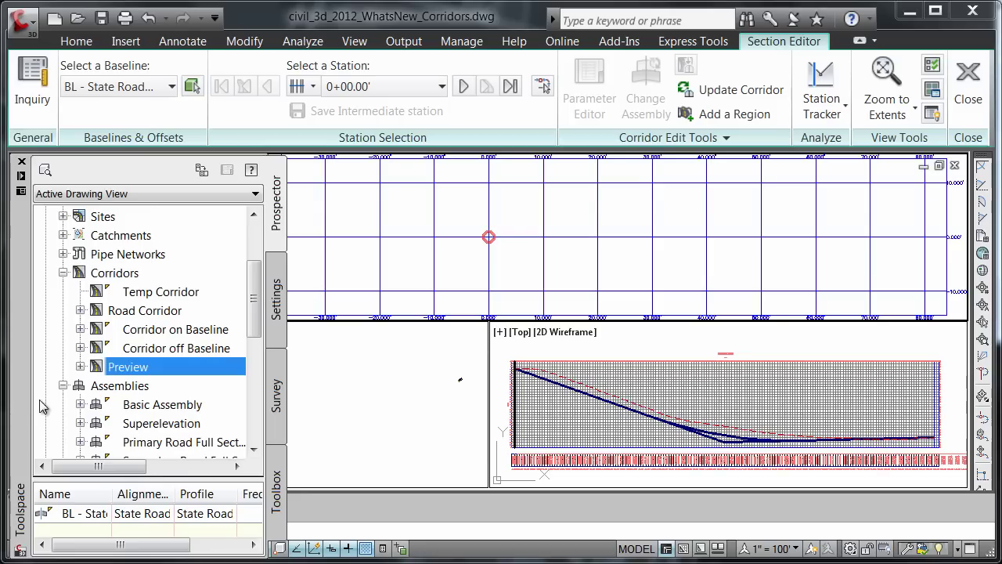
{"action": "right_click", "coordinate": [162, 409]}
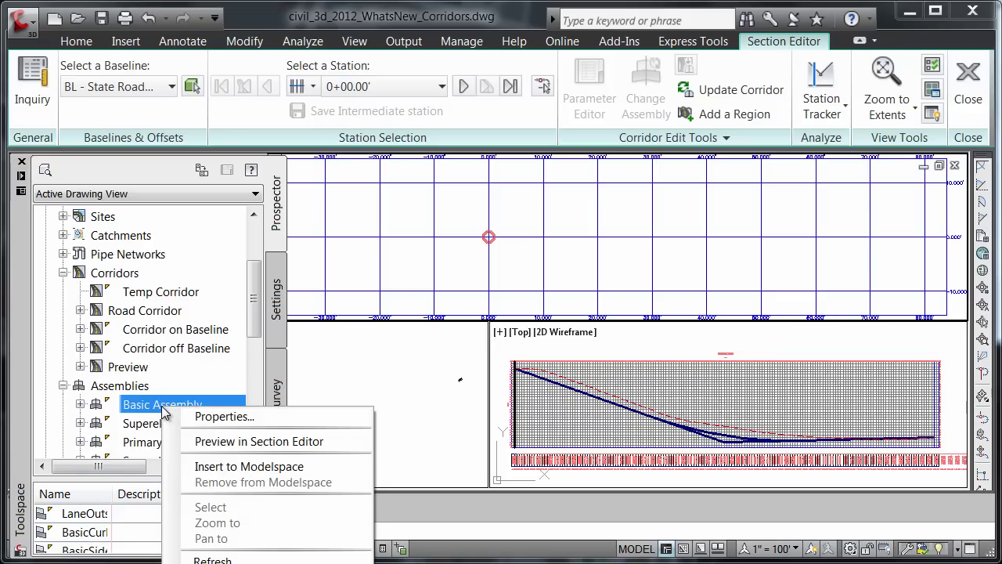
{"action": "left_click", "coordinate": [203, 441]}
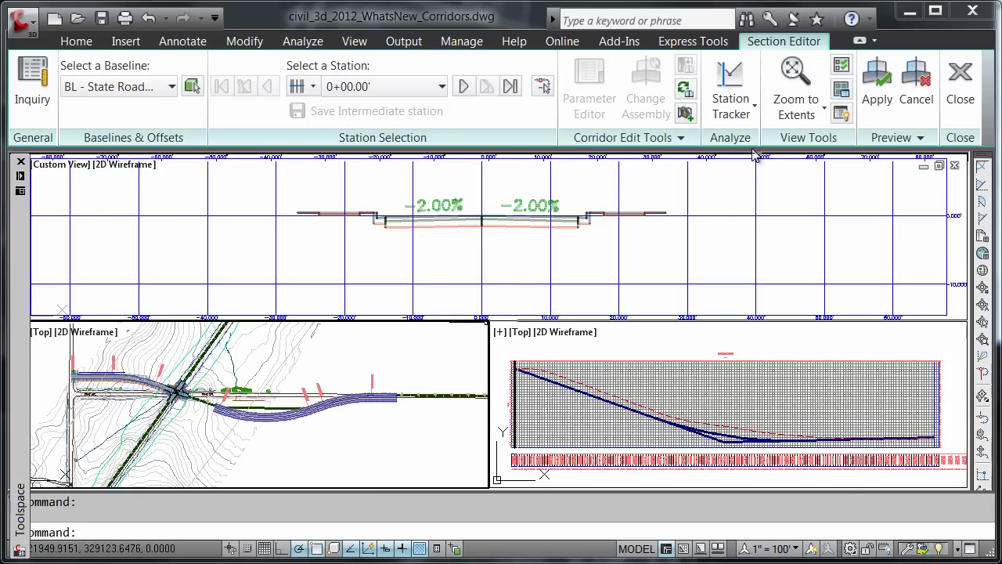
{"action": "left_click", "coordinate": [878, 84]}
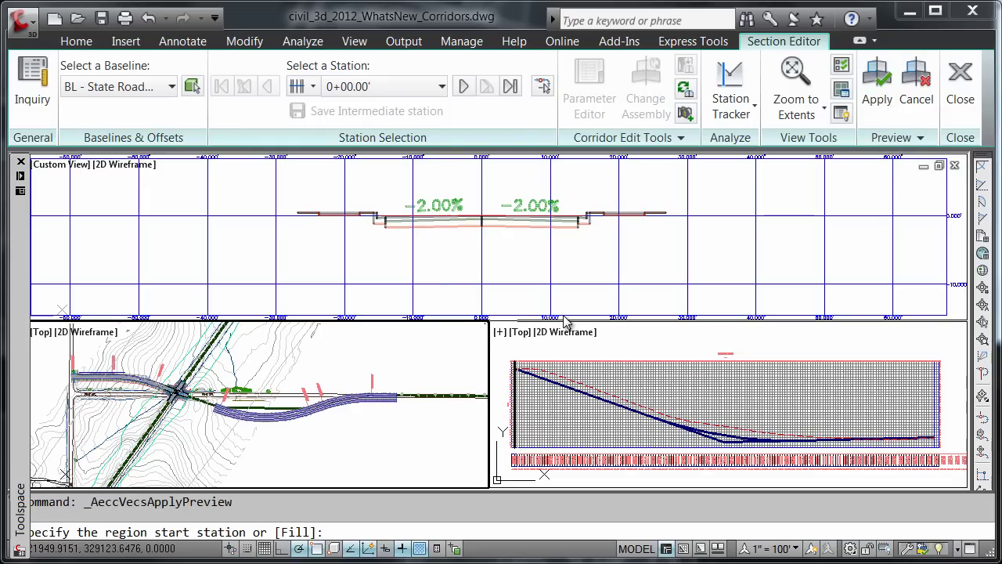
{"action": "left_click", "coordinate": [301, 213]}
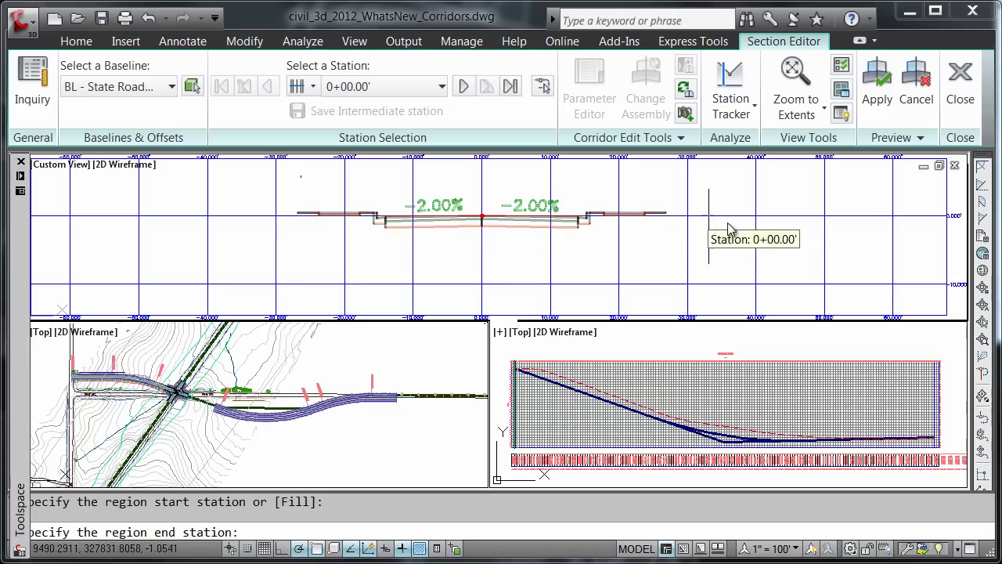
{"action": "left_click", "coordinate": [673, 223]}
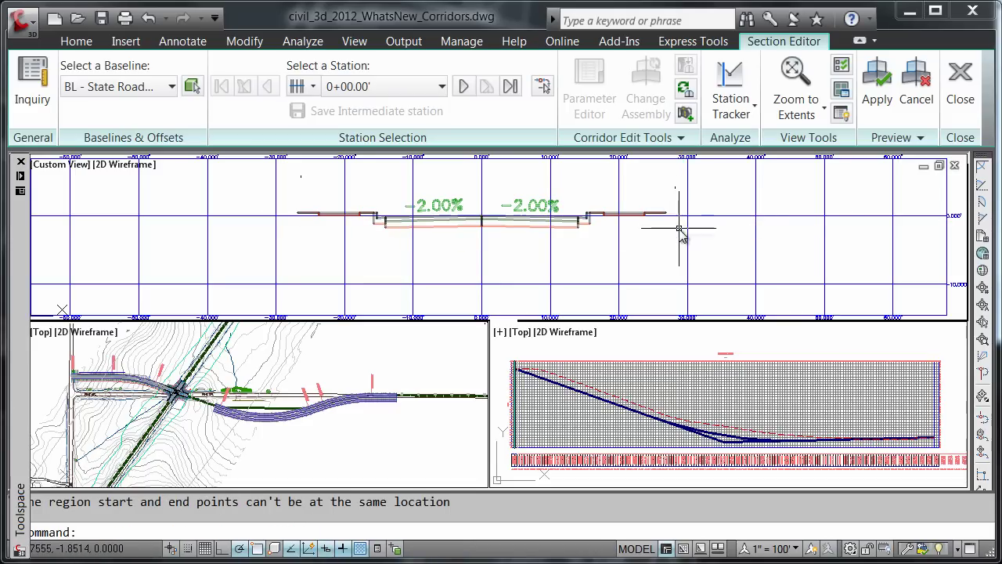
{"action": "mouse_move", "coordinate": [679, 232]}
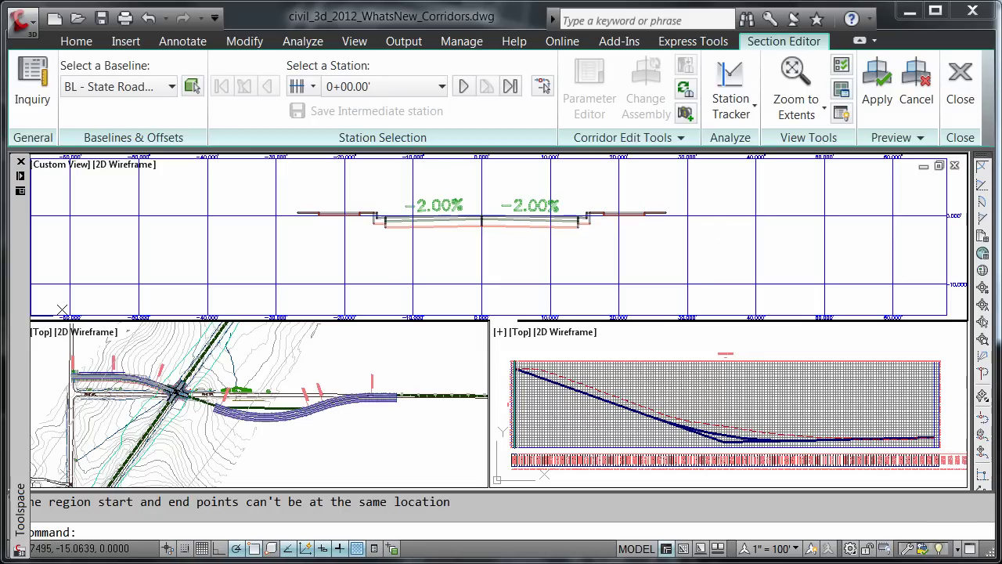
Step: Set all preview surface targets to Existing Ground, then close the Section Editor
{"action": "left_click", "coordinate": [919, 139]}
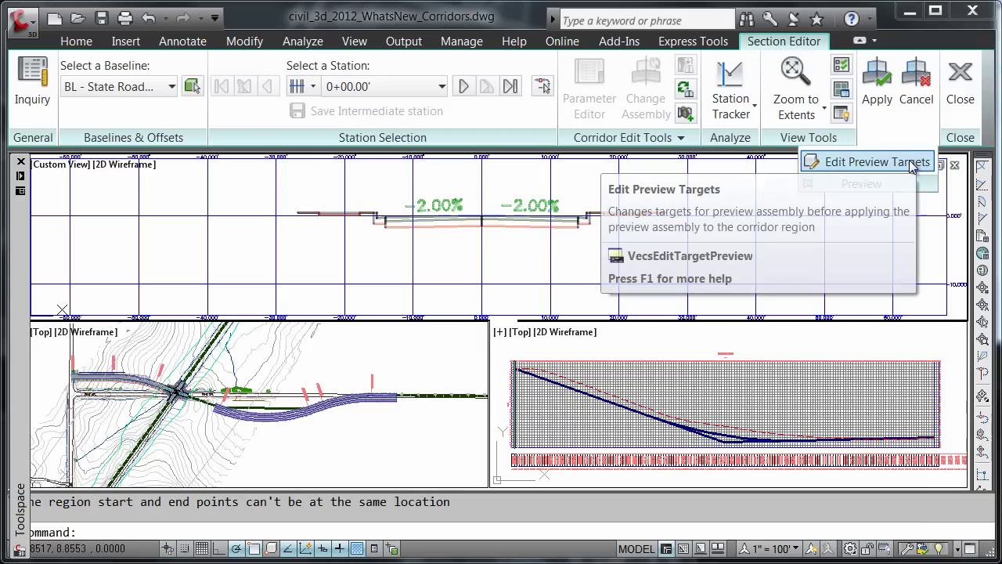
{"action": "left_click", "coordinate": [913, 164]}
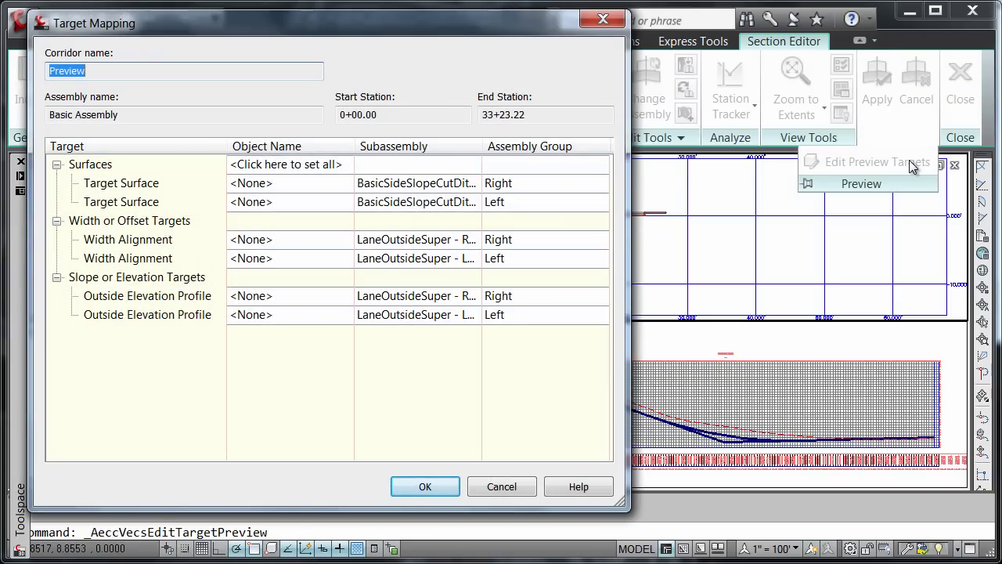
{"action": "left_click", "coordinate": [324, 172]}
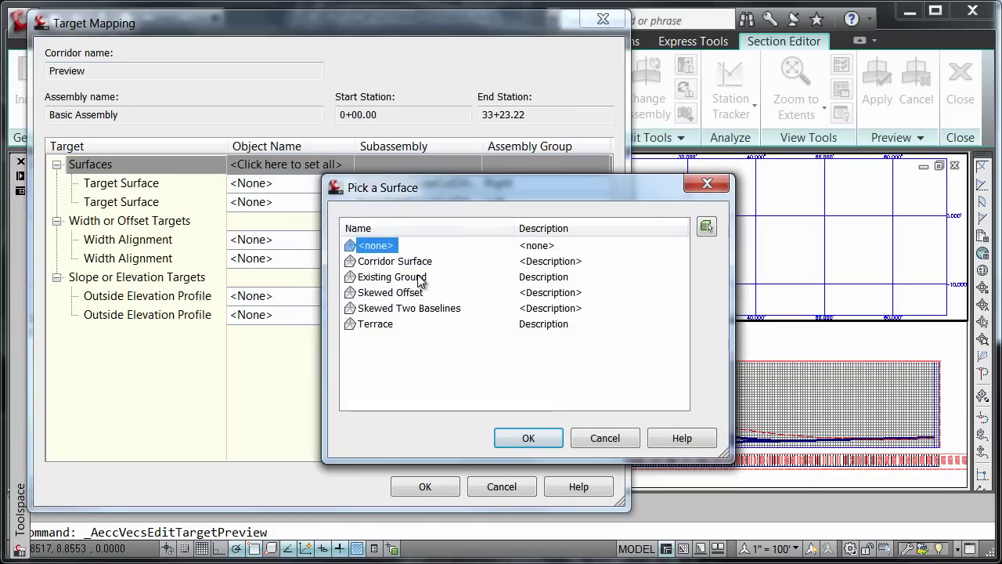
{"action": "left_click", "coordinate": [421, 279]}
{"action": "left_click", "coordinate": [537, 438]}
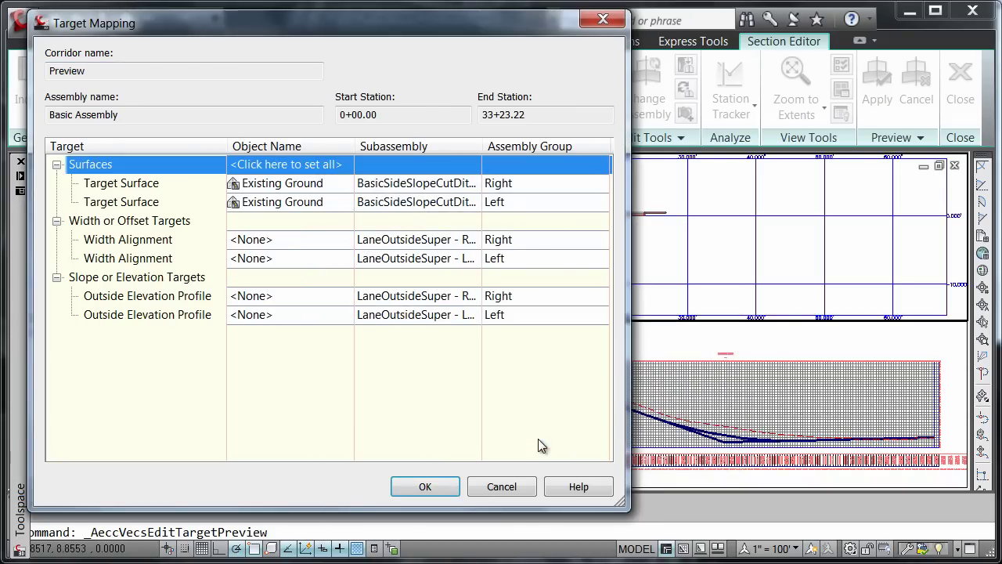
{"action": "left_click", "coordinate": [425, 484]}
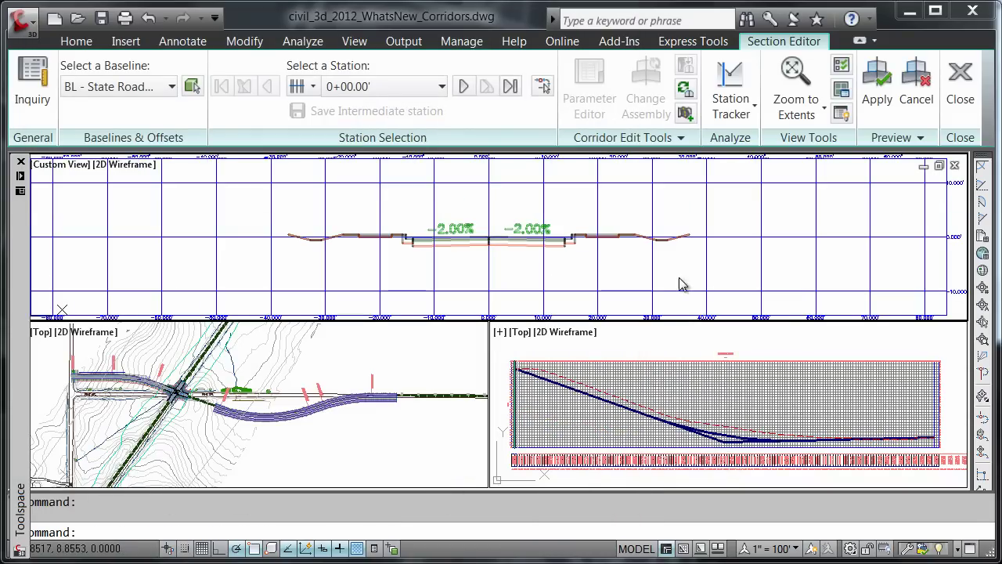
{"action": "left_click", "coordinate": [967, 114]}
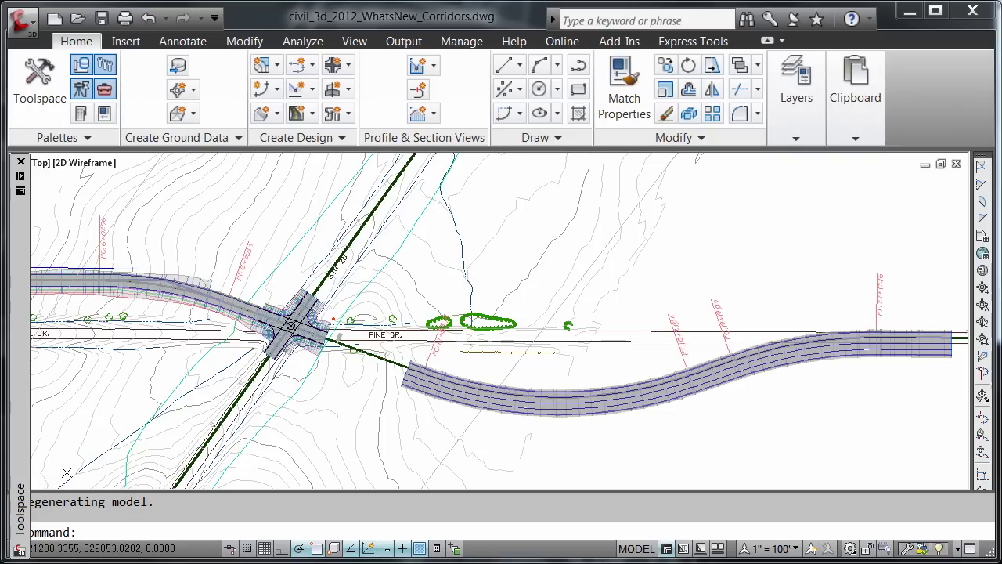
Step: Select the Road Corridor in plan view and open it in the Section Editor
{"action": "left_click", "coordinate": [625, 414]}
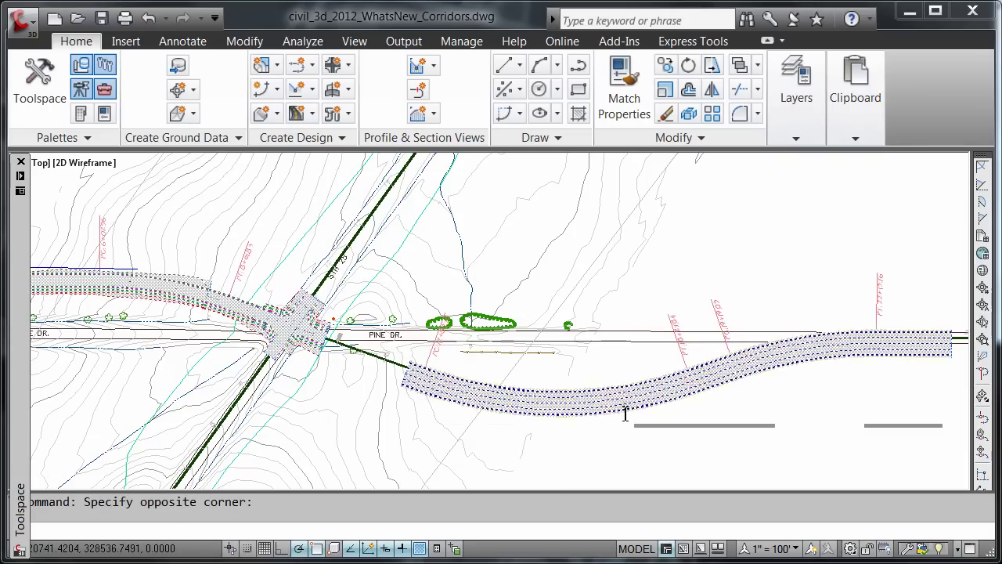
{"action": "left_click", "coordinate": [619, 398]}
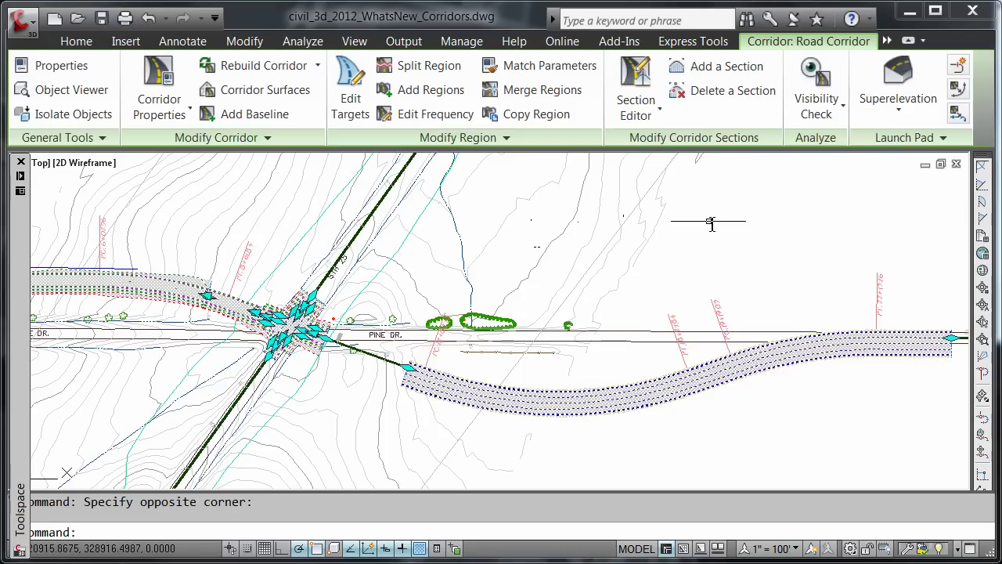
{"action": "left_click", "coordinate": [629, 76]}
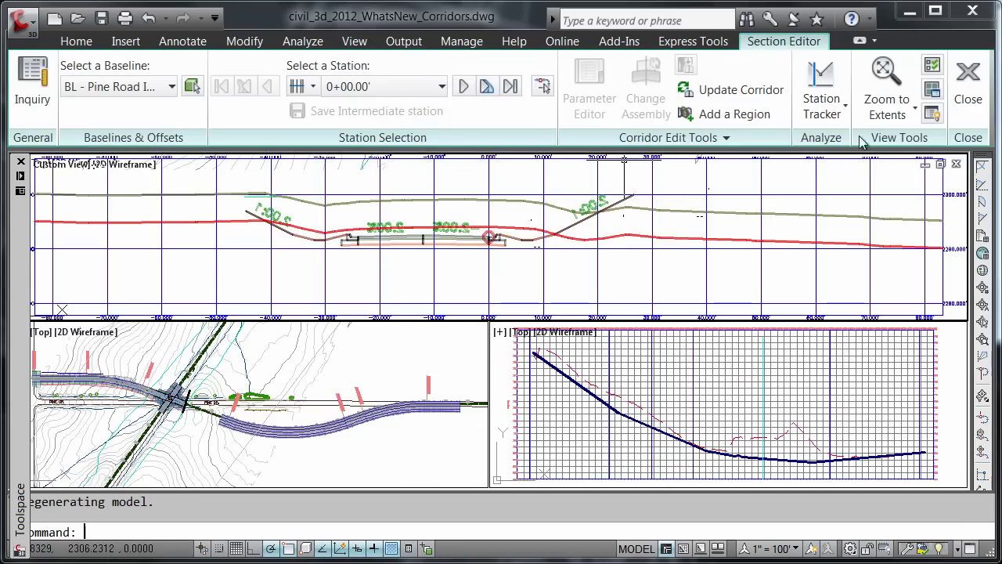
Step: Turn on Feature Line display in the Section Editor's display objects settings
{"action": "left_click", "coordinate": [932, 115]}
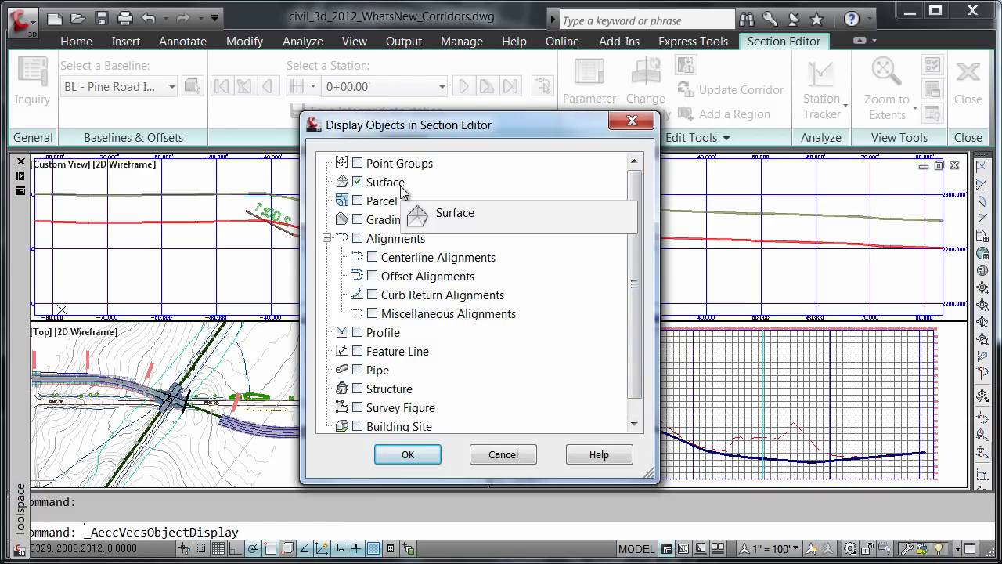
{"action": "left_click", "coordinate": [358, 351]}
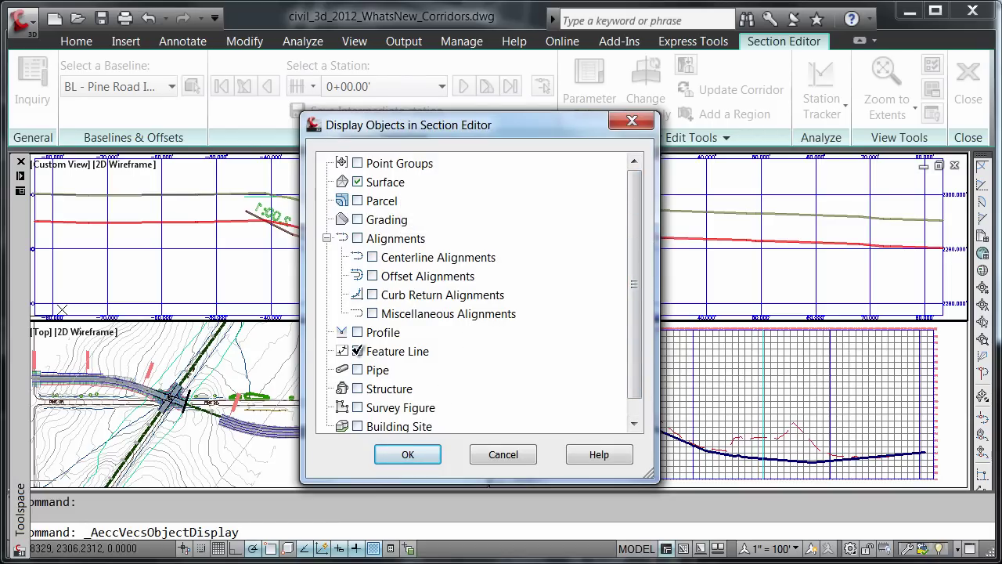
{"action": "left_click", "coordinate": [406, 454]}
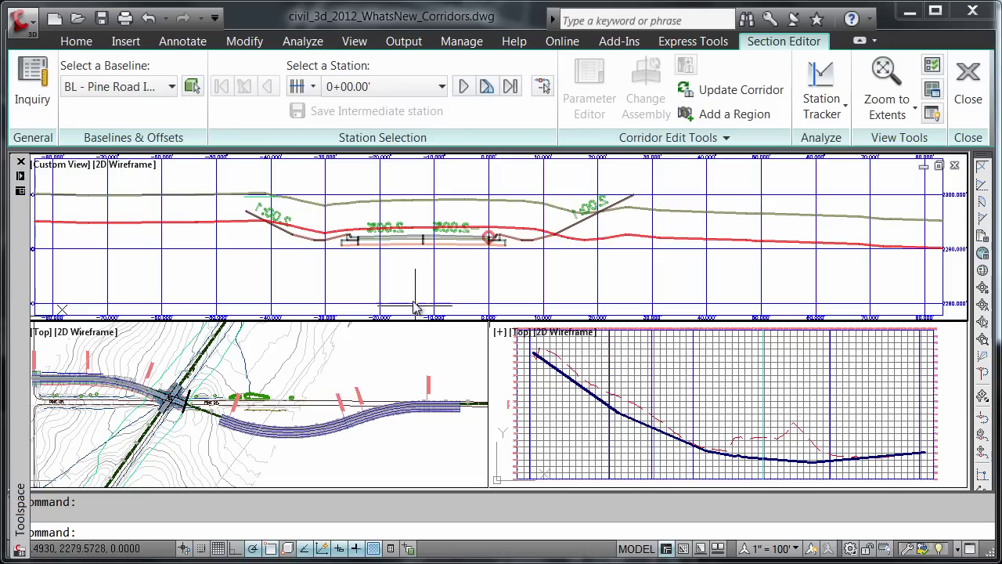
Step: Switch to the Pine Drive baseline and jump to station 4+25.00'
{"action": "left_click", "coordinate": [438, 86]}
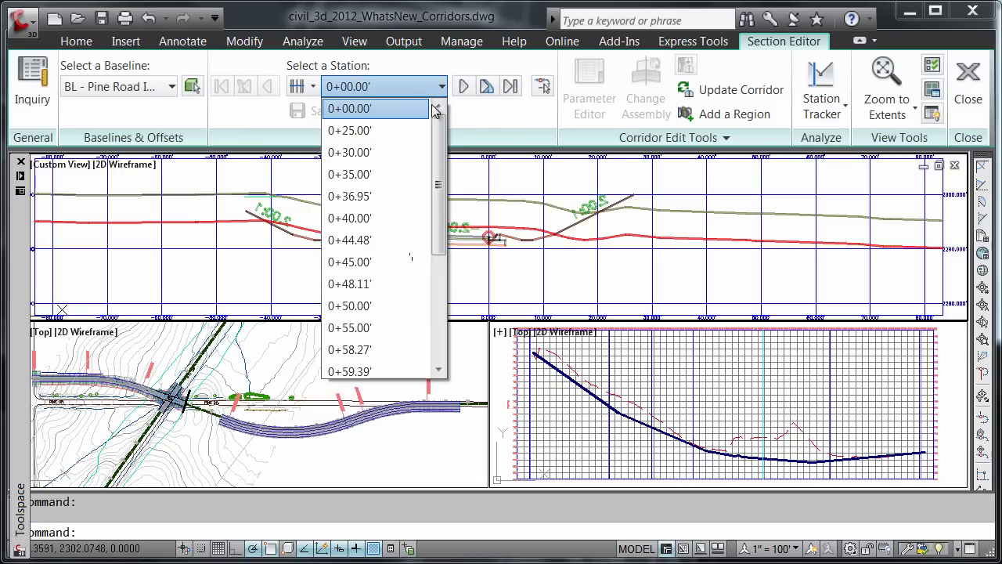
{"action": "left_click_drag", "start_coordinate": [436, 123], "coordinate": [426, 141]}
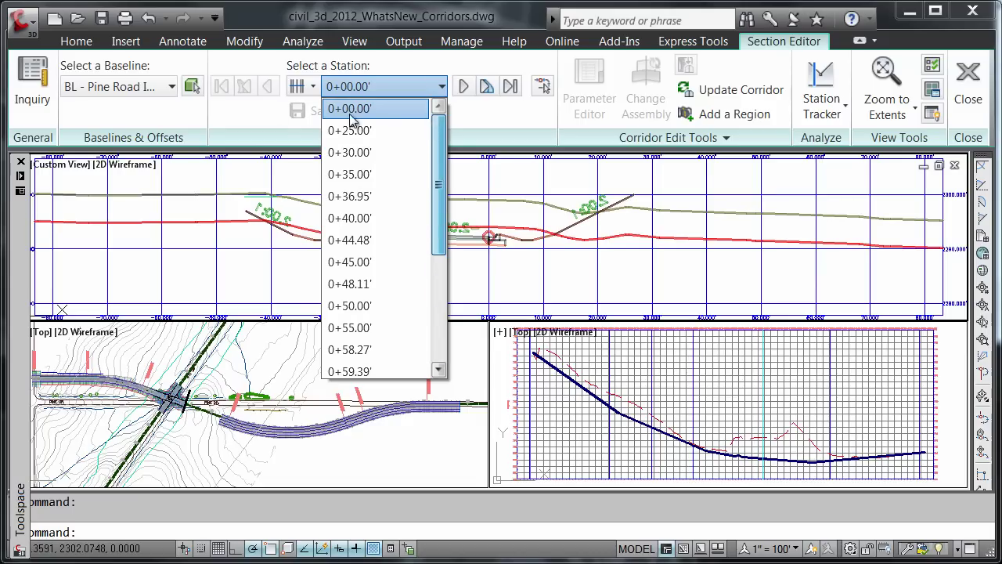
{"action": "left_click", "coordinate": [169, 89]}
{"action": "left_click", "coordinate": [168, 90]}
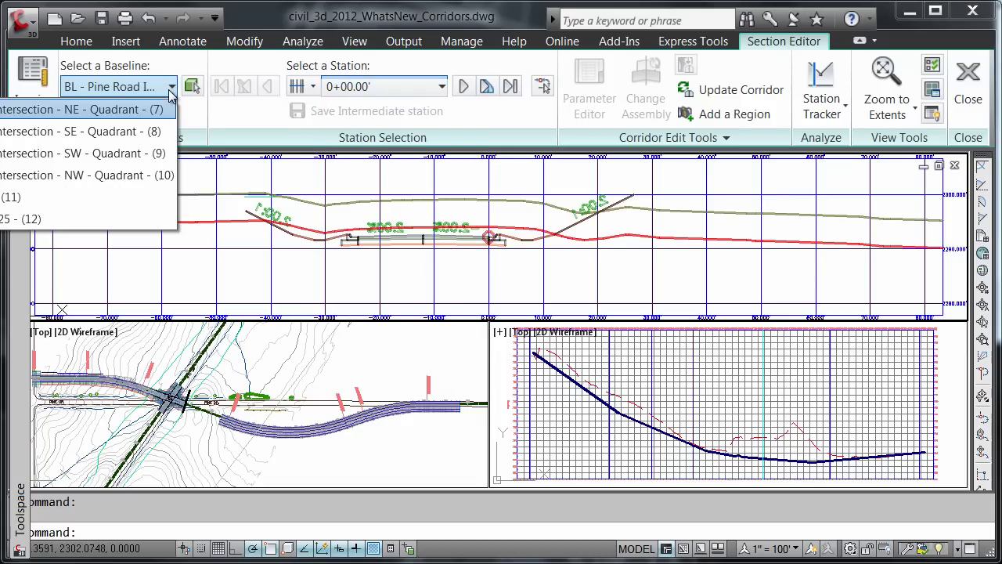
{"action": "left_click", "coordinate": [12, 197]}
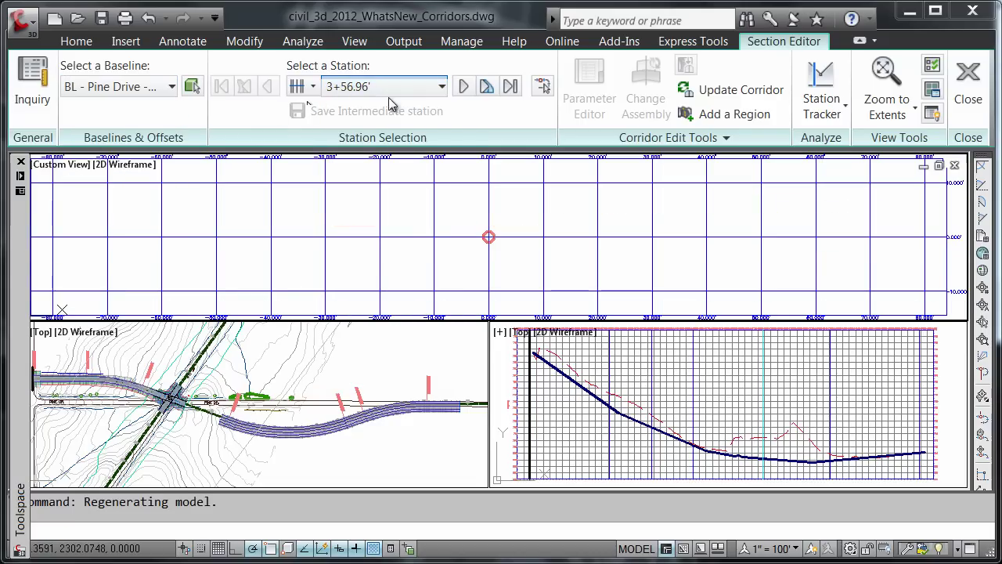
{"action": "left_click", "coordinate": [440, 87]}
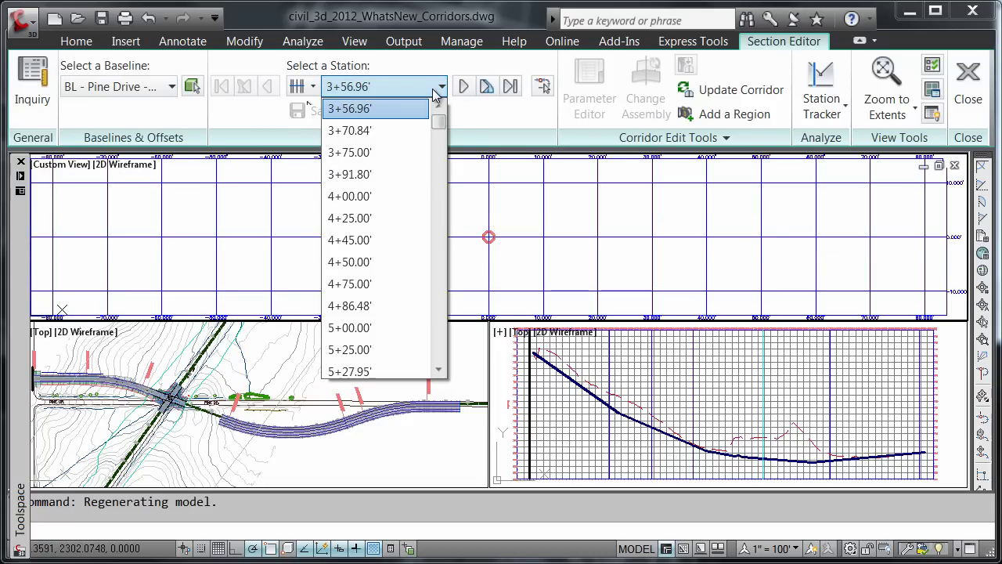
{"action": "left_click", "coordinate": [375, 218]}
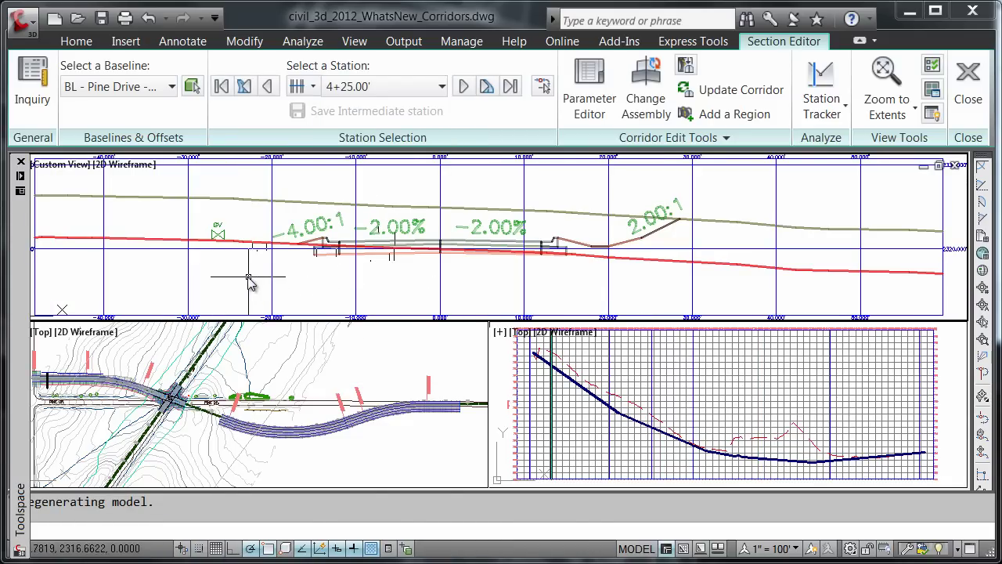
Step: Zoom and pan to centre the GV gas valve in the section view
{"action": "left_click", "coordinate": [234, 263]}
{"action": "left_click", "coordinate": [223, 263]}
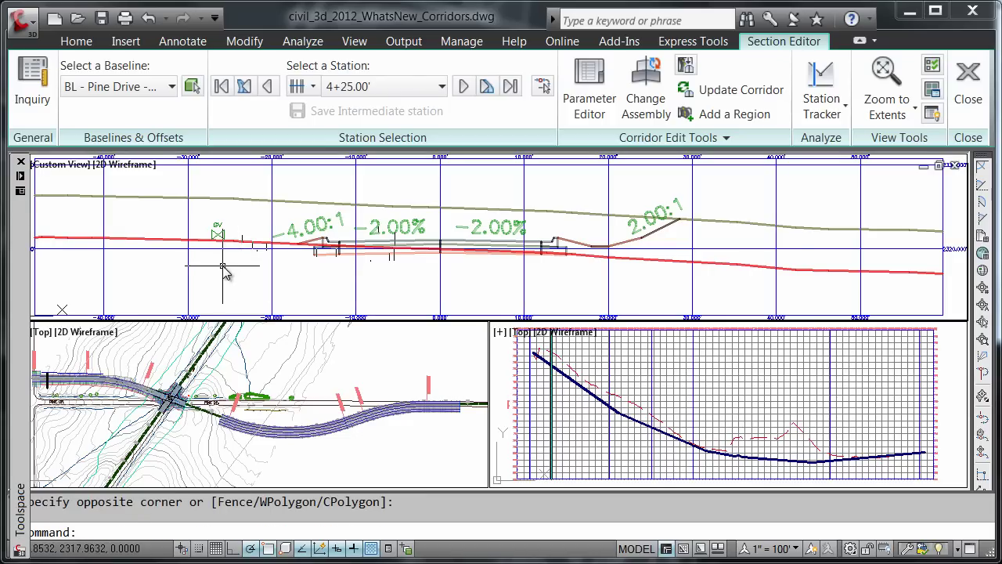
{"action": "scroll", "coordinate": [225, 258], "scroll_direction": "up", "scroll_amount": 5}
{"action": "middle_click_drag", "start_coordinate": [261, 254], "coordinate": [360, 278]}
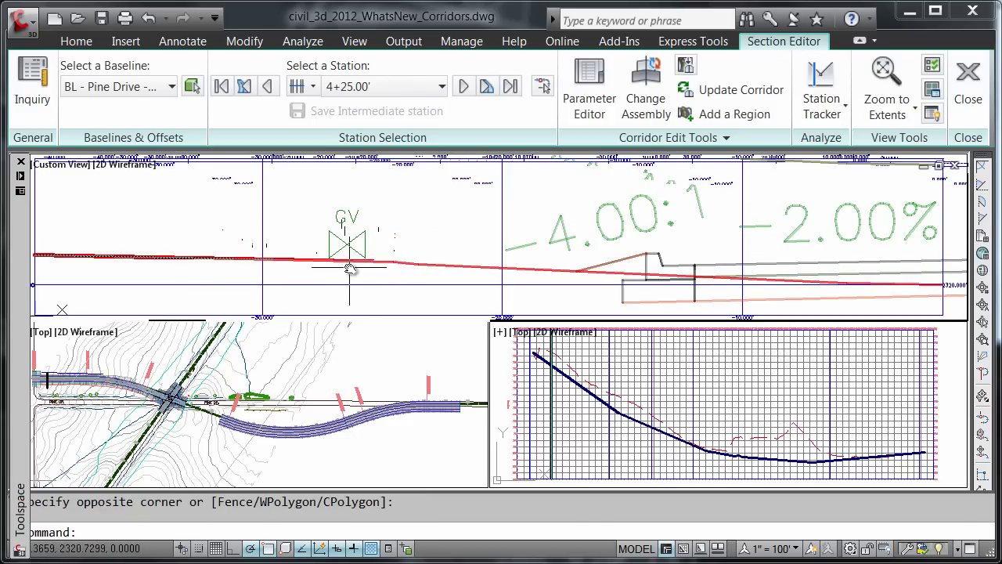